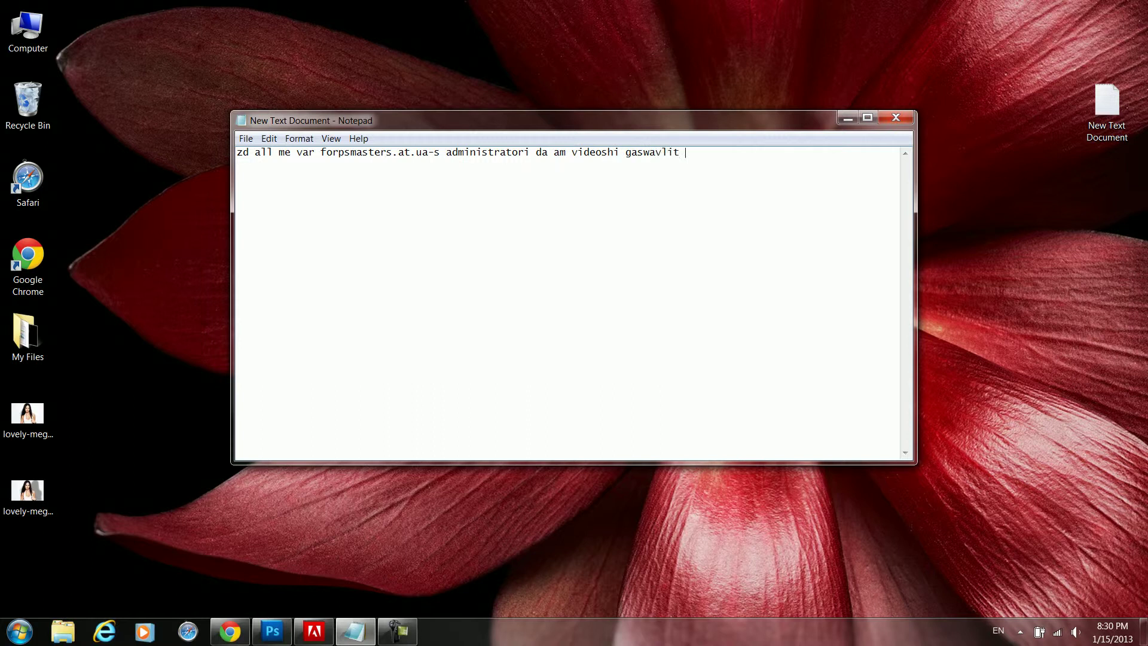
# - Continue the introduction with "adamianze chrdilis gaketebas es shegidzliat sxva rameebzec gamoiyenot ai naxet rogorc aq aris"
pyautogui.write('chrdilis gaketebas es she')
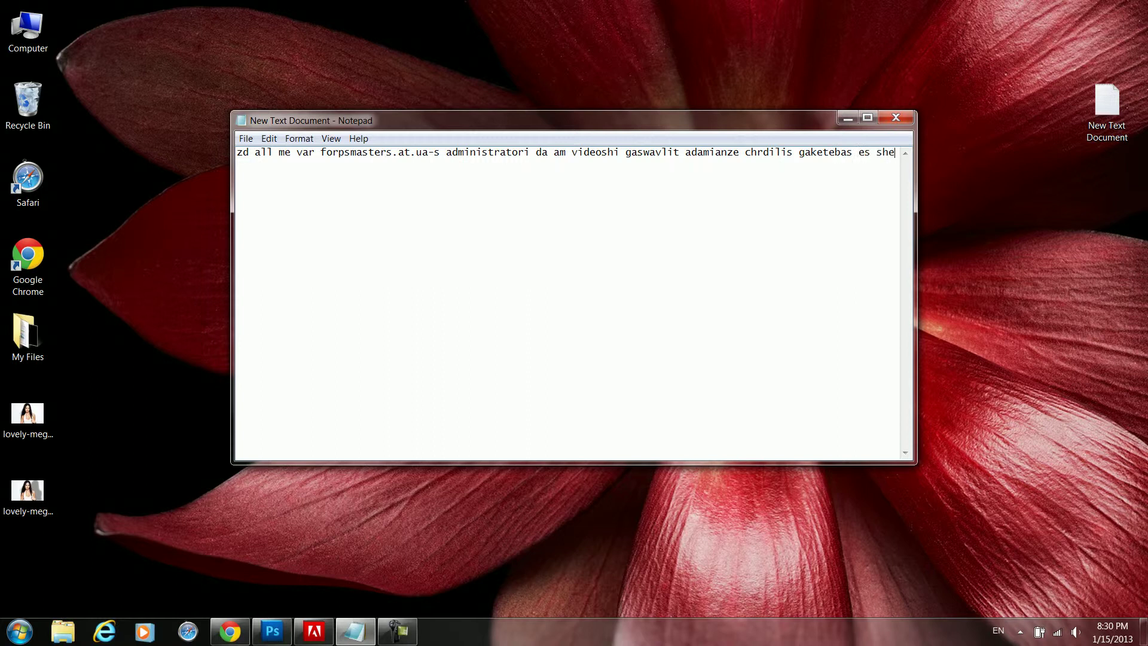
pyautogui.write('gidzliat sxva rameebze')
pyautogui.press('BackSpace')
pyautogui.write('c gamoiyenot ai naxet rogorc aq a')
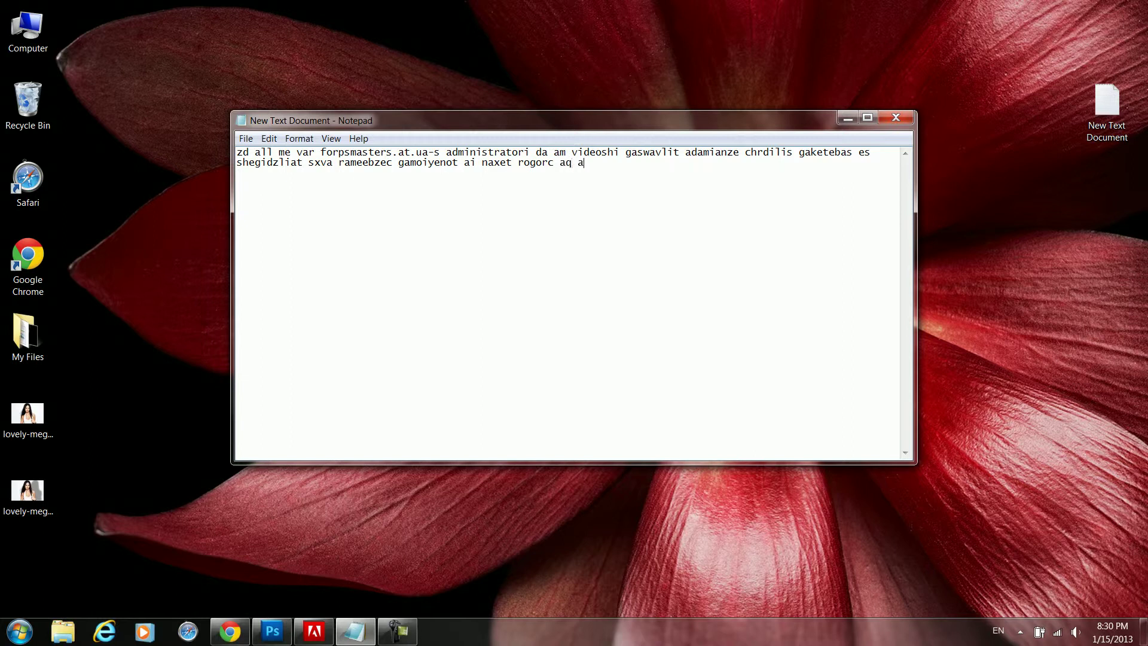
# - View the desktop photo lovely-megan-fox-wide and its shadowed version in the photo viewer, and close the viewer
pyautogui.doubleClick(28, 413)
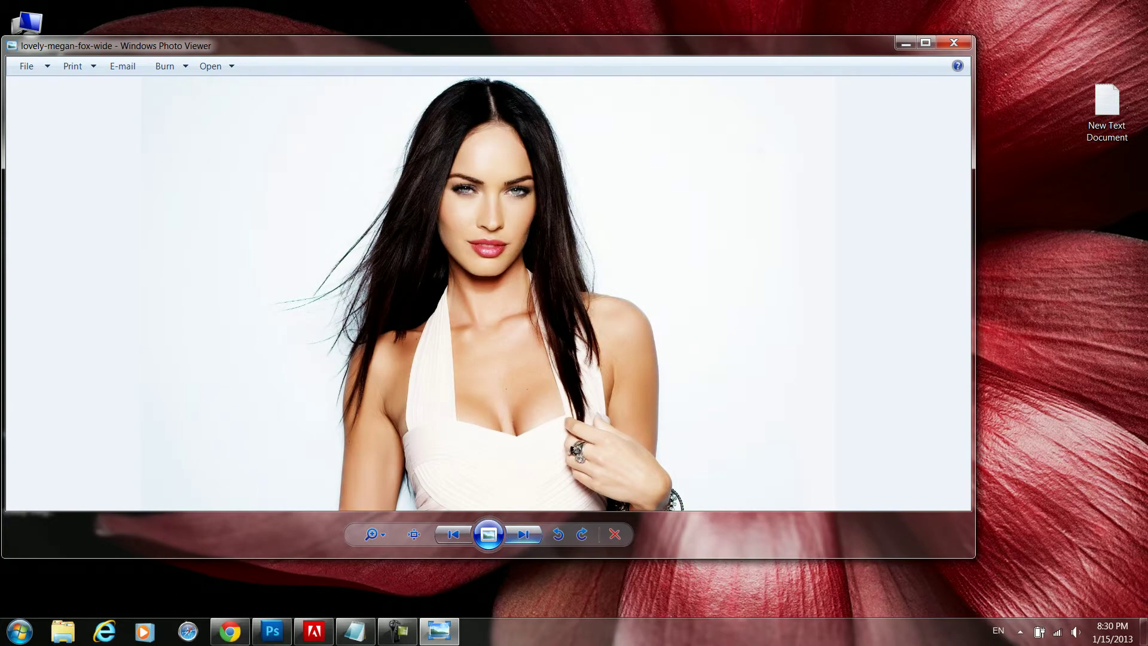
pyautogui.click(524, 534)
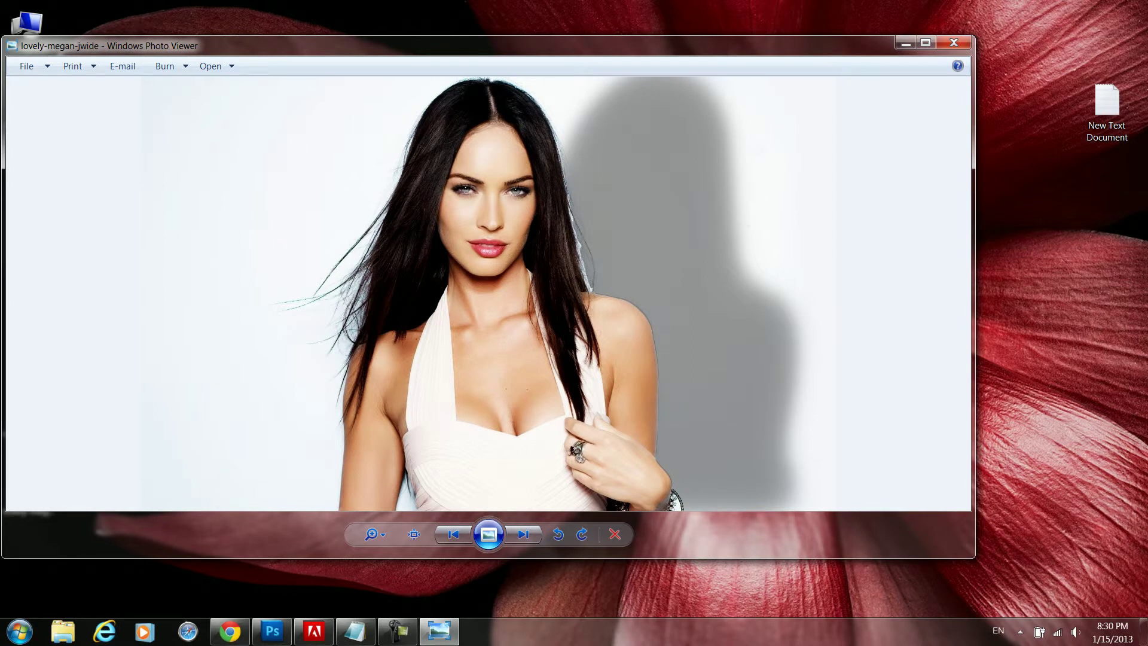
pyautogui.click(954, 44)
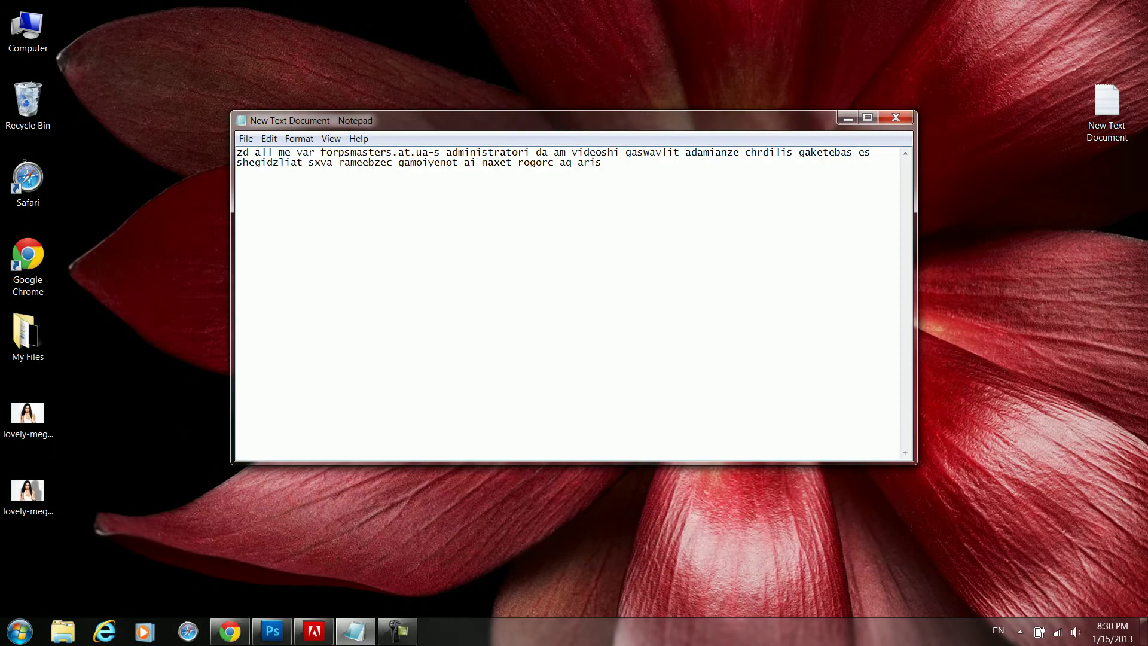
# - Extend the note with "memgoni dzalian saintereso da gamosadegari videoa momyevit da siwavlit" and start a numbered line "1. chavagdot poto" below it
pyautogui.write('memgoni dzalian saintere')
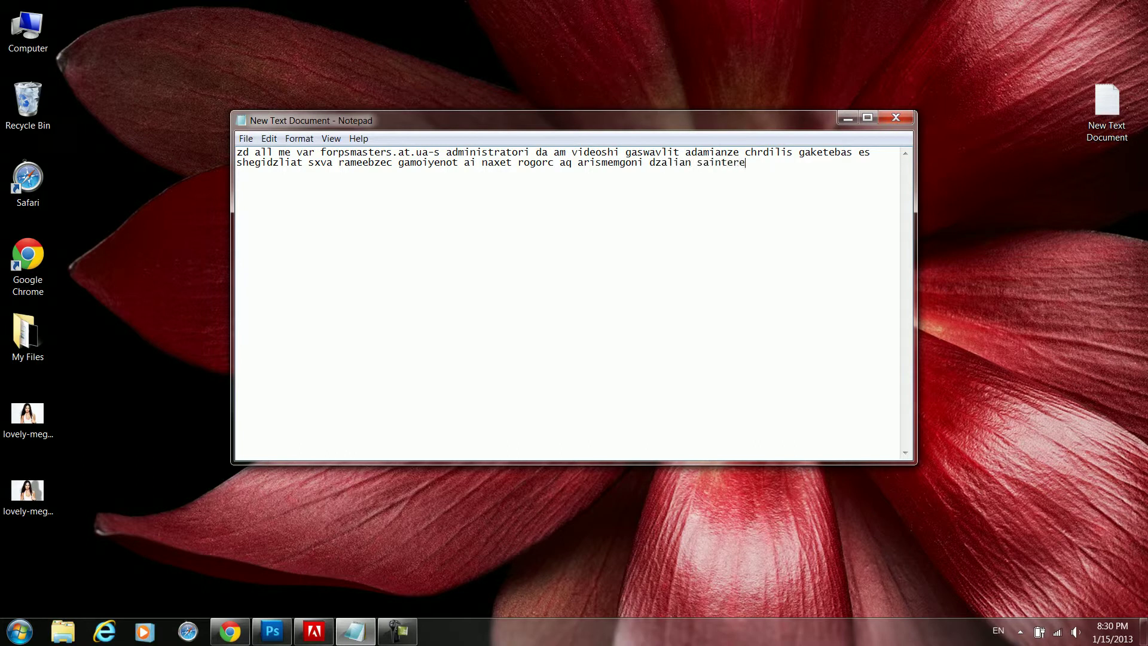
pyautogui.write('so da gamosadegari videoa momye')
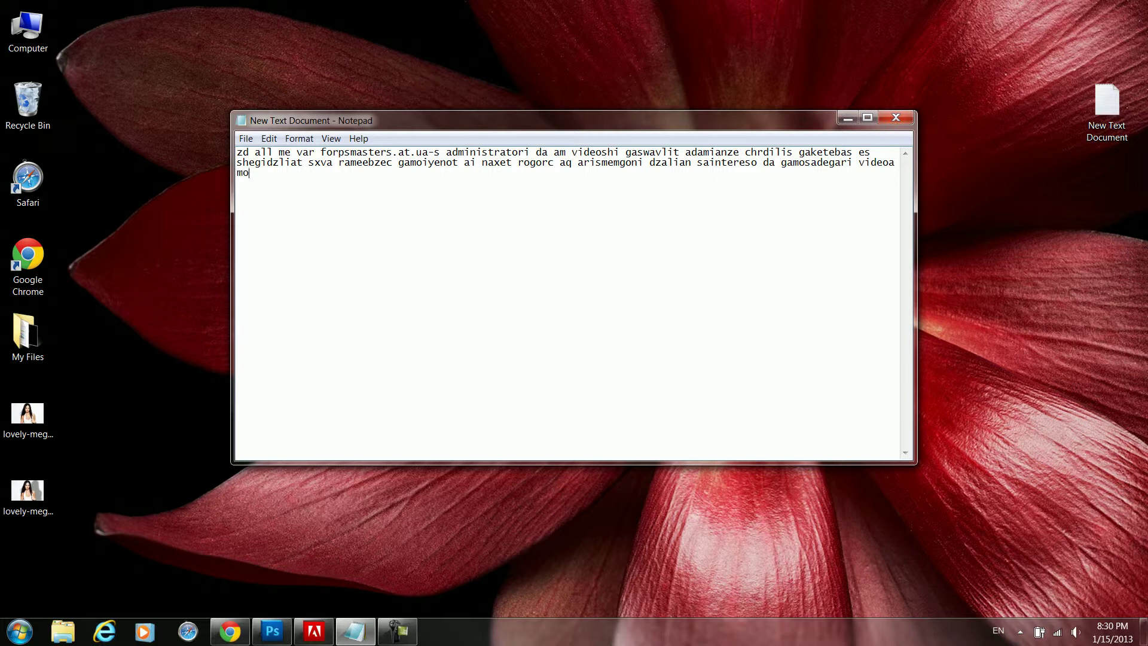
pyautogui.write('vit da siwavlit    ')
pyautogui.write('1. chavagdot poto')
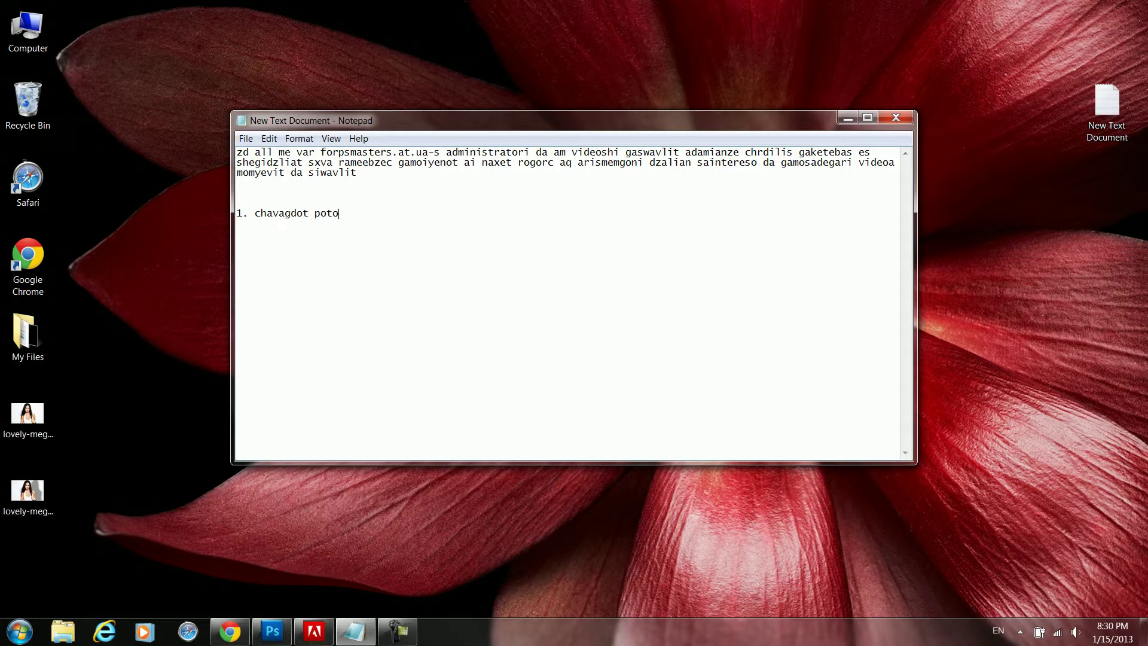
# - Open lovely-megan-fox-wide from the desktop in Photoshop and add "exla virchevt magic tool" to the Notepad line
pyautogui.moveTo(27, 414); pyautogui.dragTo(281, 448)
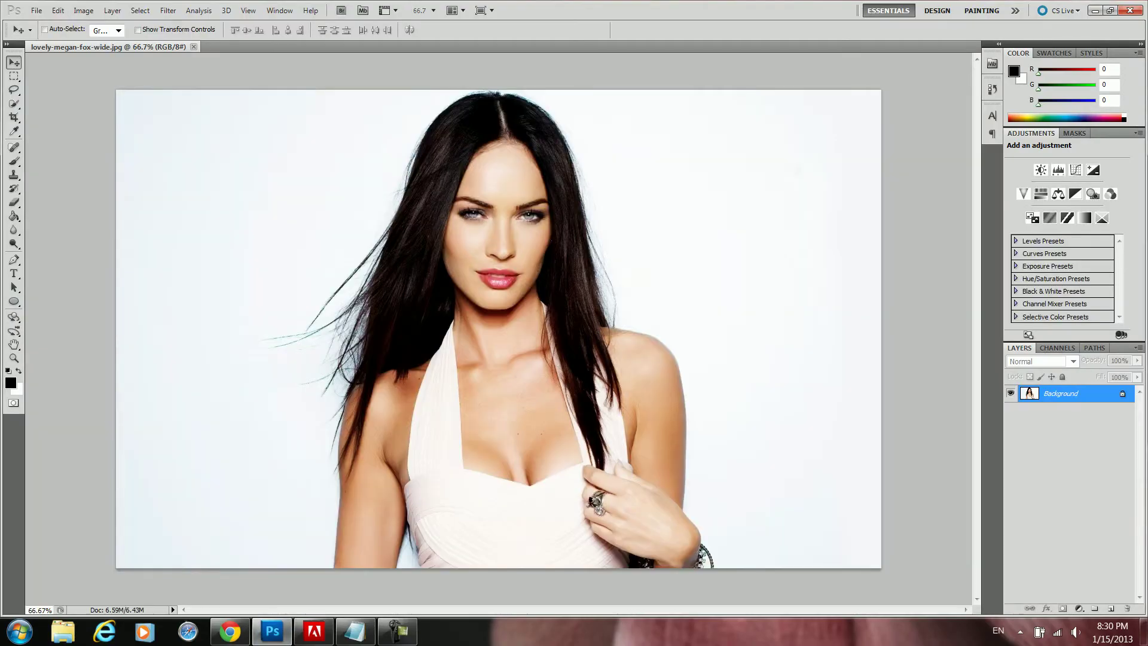
pyautogui.click(356, 631)
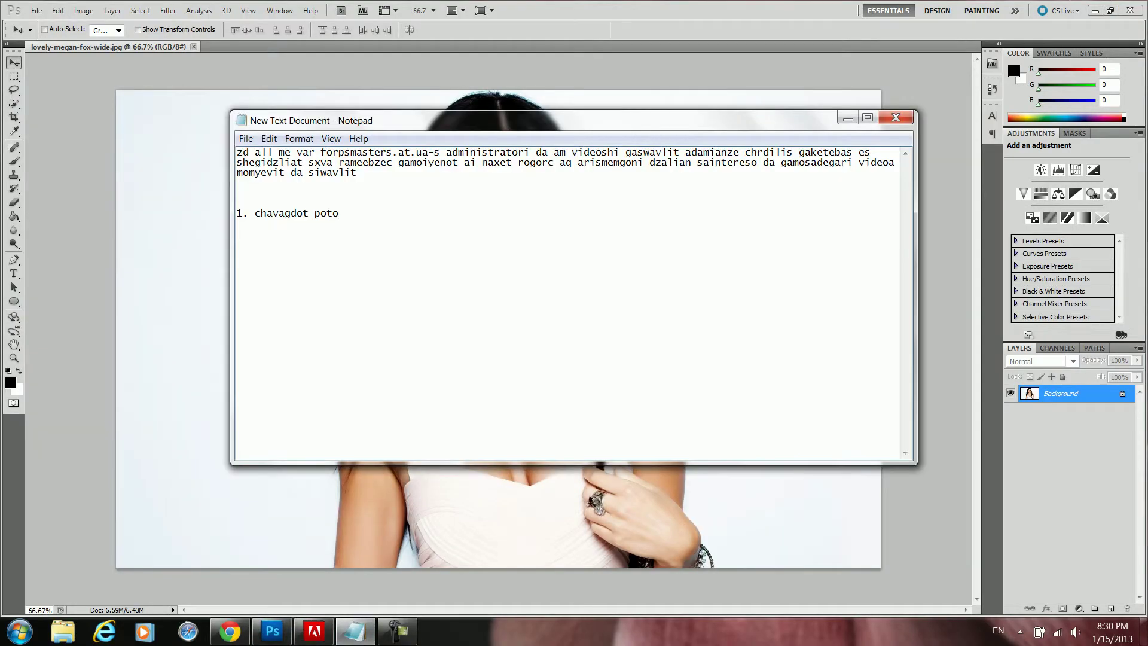
pyautogui.write('exla virchevt magic tool')
# - Return to Photoshop and switch to the Magic Wand tool
pyautogui.click(848, 119)
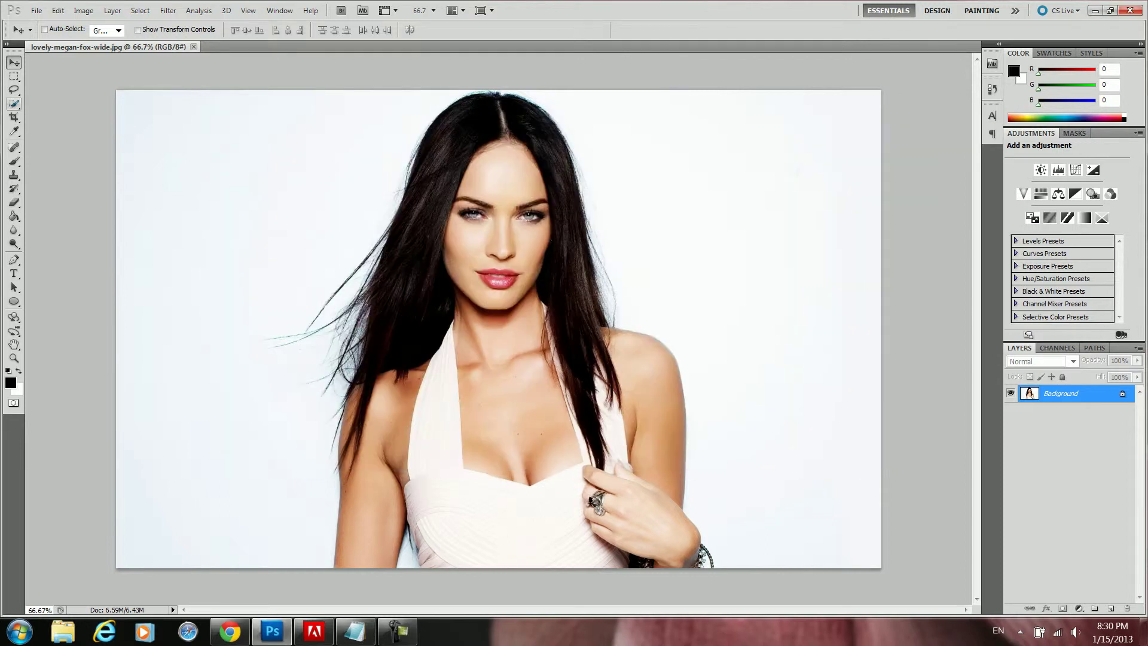
pyautogui.click(14, 104)
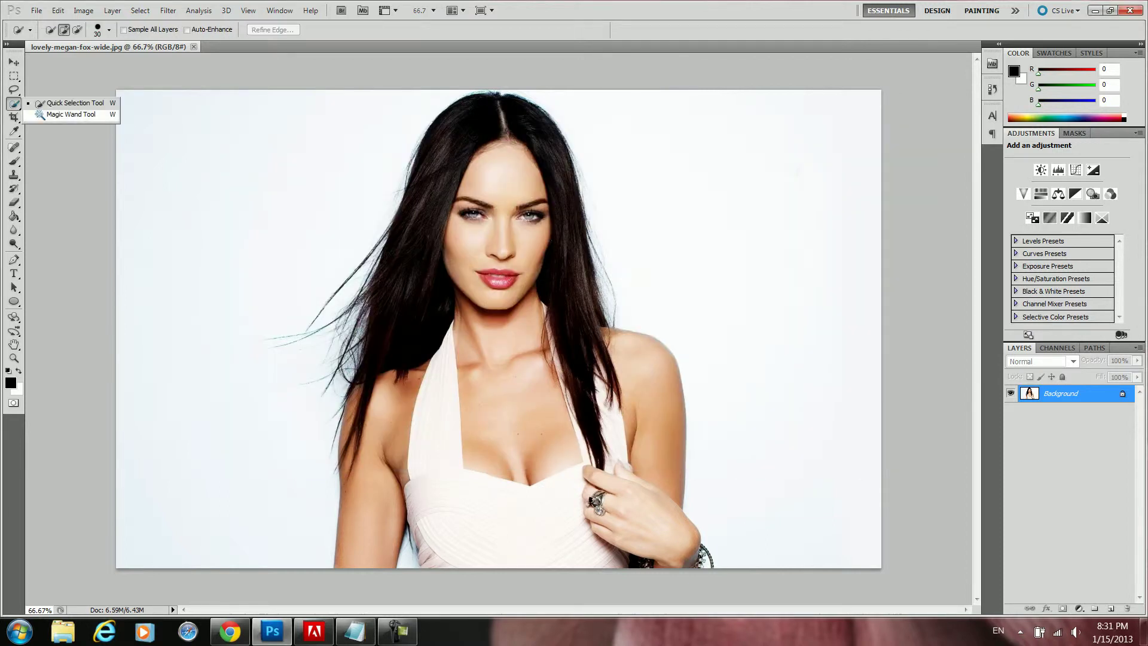
pyautogui.click(71, 114)
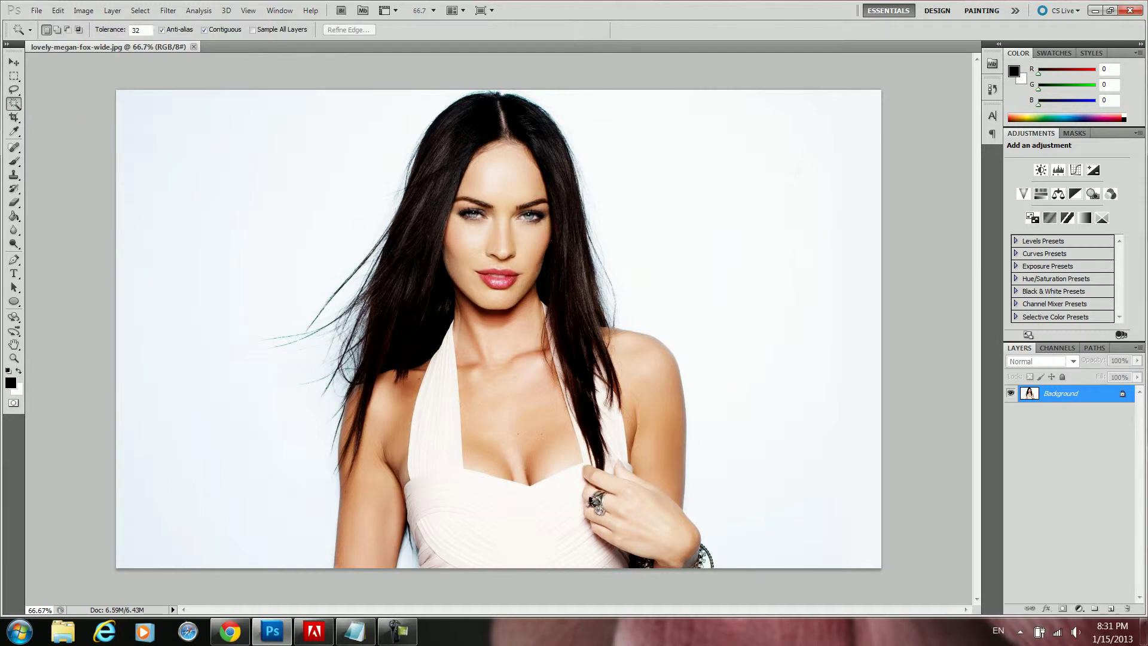
# - Add "da vawvebit ukana fons" to the Notepad line and select the white background left of the woman in Photoshop
pyautogui.click(354, 631)
pyautogui.write('da vawveb')
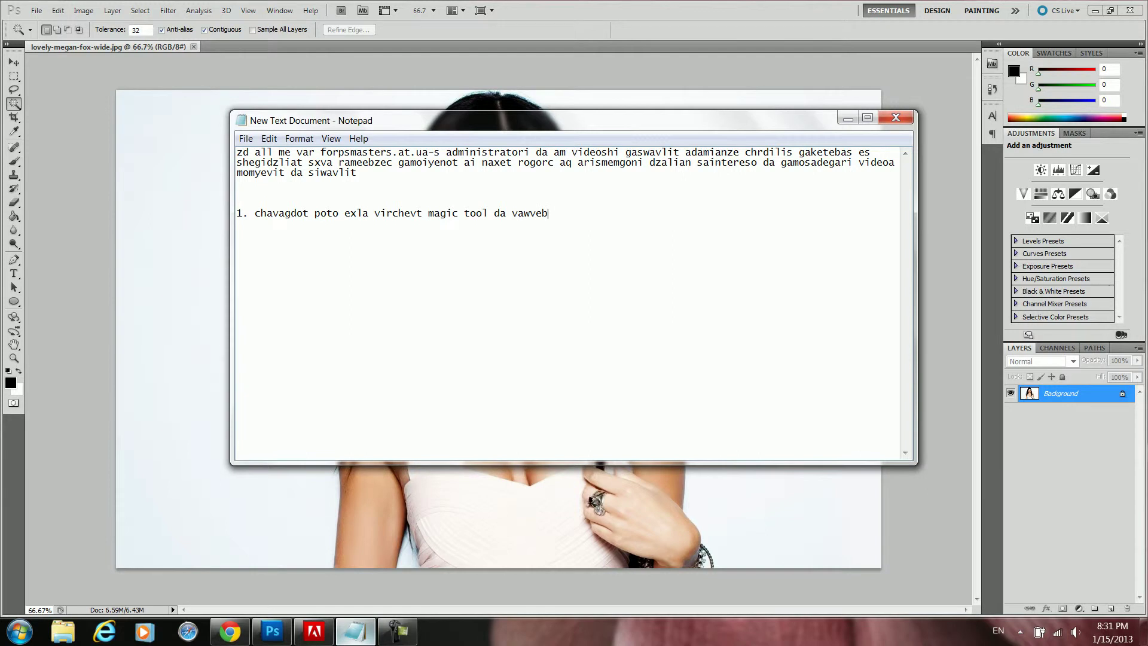
pyautogui.write('ot ukana fons')
pyautogui.hotkey('alt', 'Tab')
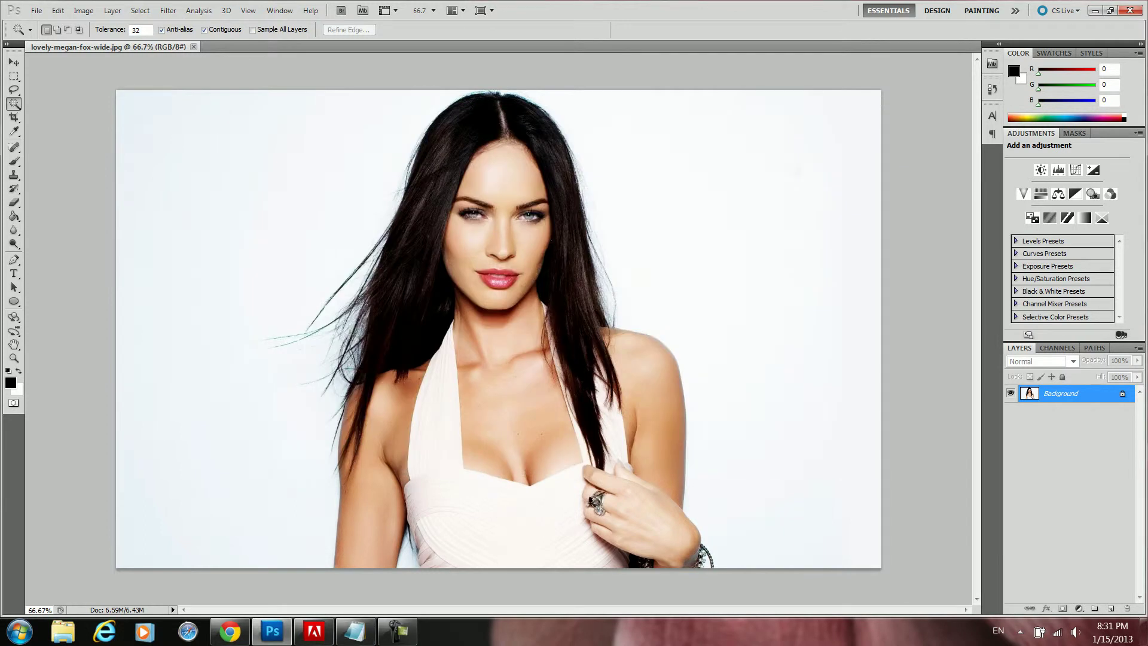
pyautogui.keyDown('shift'); pyautogui.click(240, 251); pyautogui.keyUp('shift')
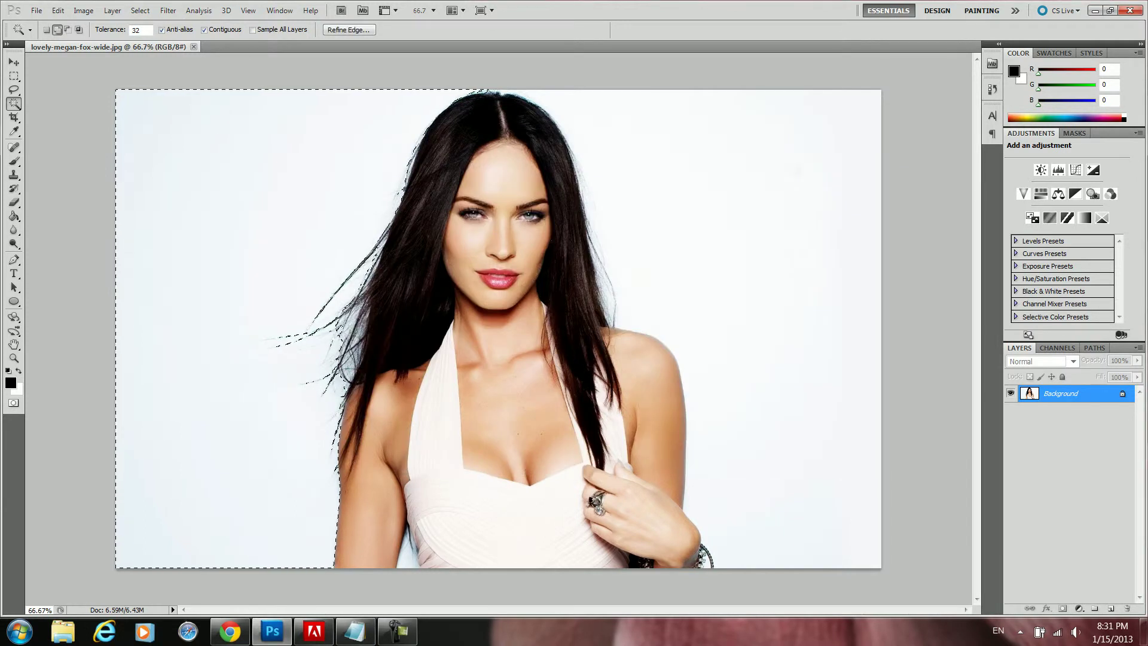
# - Extend the note with "cali mxare moinishna exla vawvebit shifts da ar vushvebt xels" and add the background right of the woman to the selection
pyautogui.hotkey('alt', 'Tab')
pyautogui.write('cali mxare ')
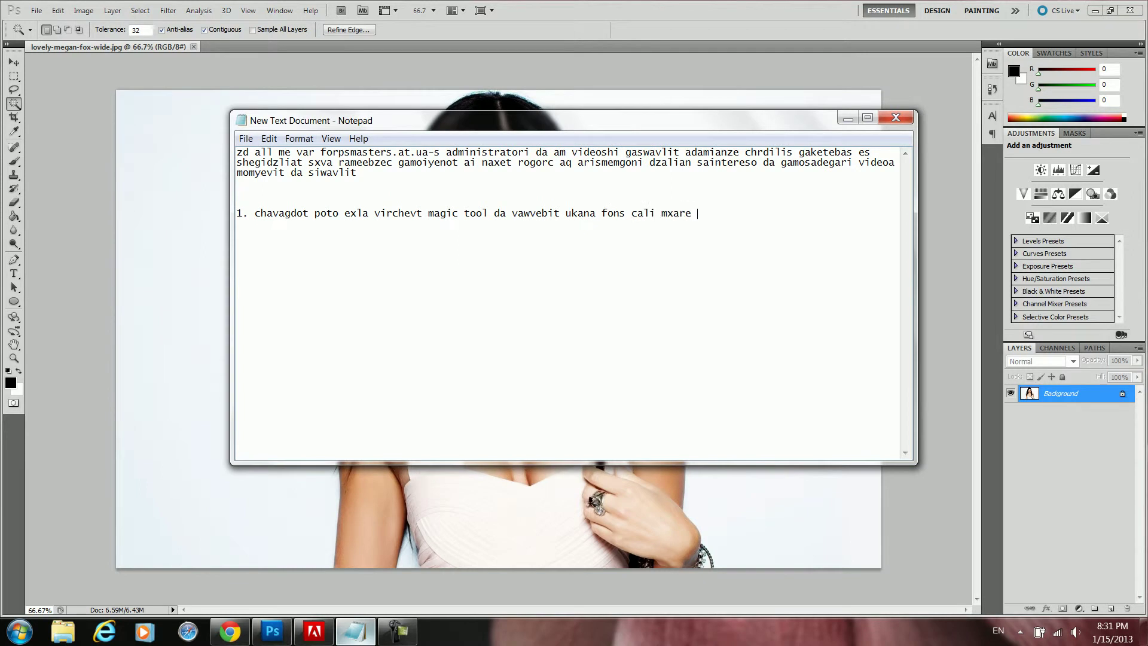
pyautogui.write('moinishna exla vawvebit shifts da ar vushv')
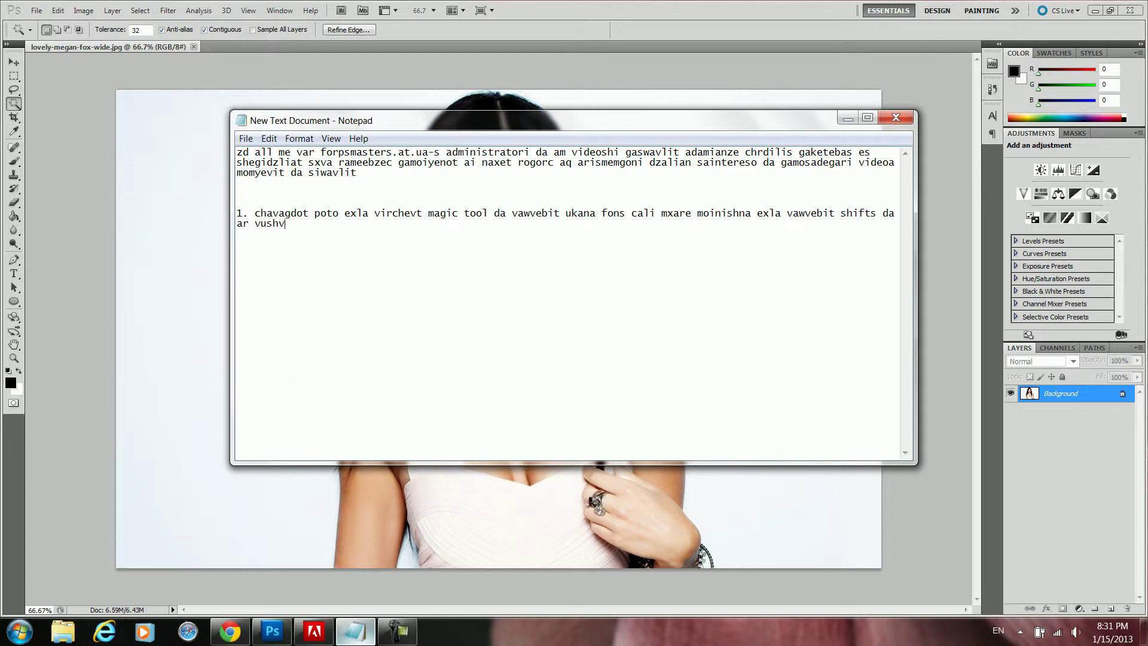
pyautogui.write('ebt xels')
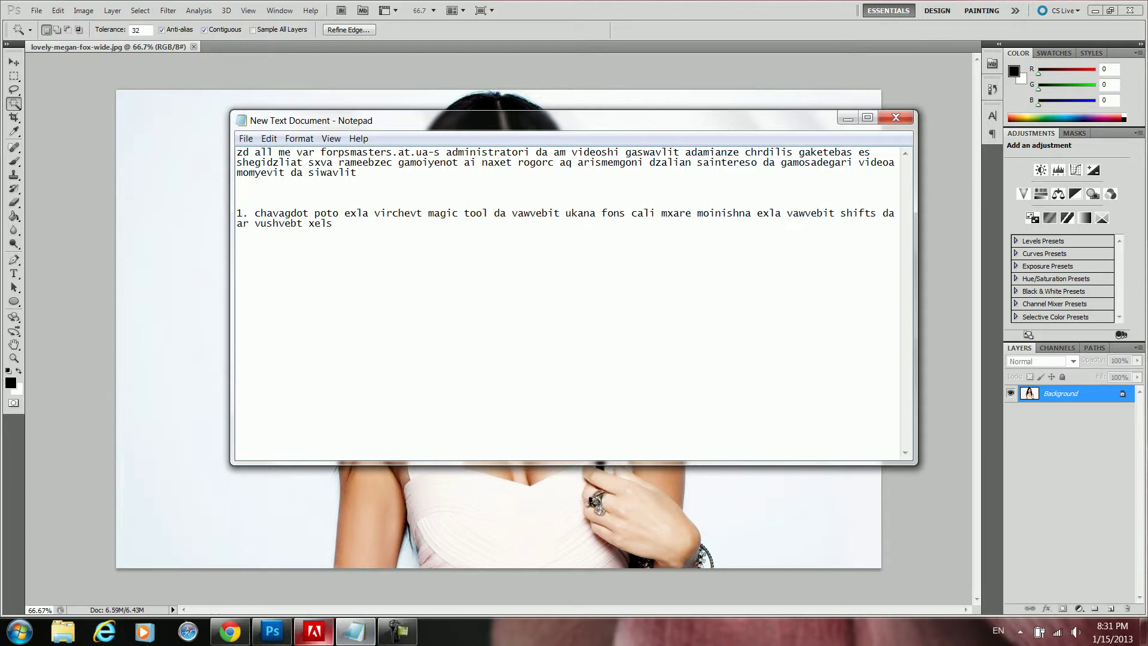
pyautogui.click(356, 632)
pyautogui.keyDown('shift'); pyautogui.click(797, 174); pyautogui.keyUp('shift')
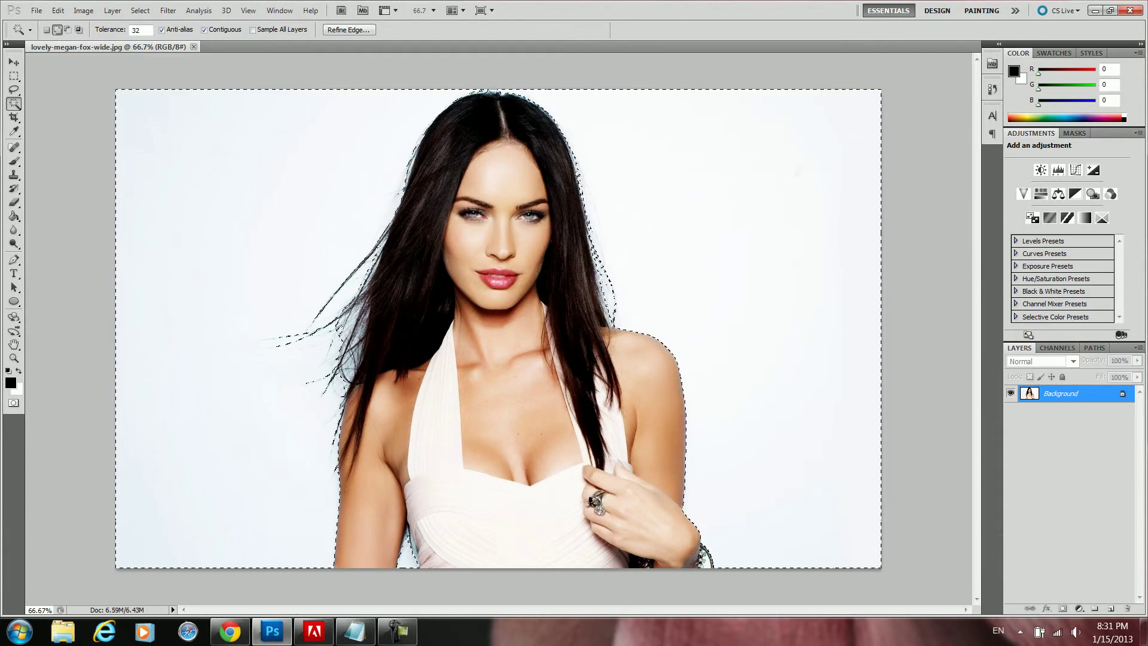
# - Add "ese shiftan ertad vgnishnavt meore gverdsac exla virchevt" to the Notepad instructions
pyautogui.hotkey('alt', 'Tab')
pyautogui.write('ese shiftan ertad vgnishnavt meore gver')
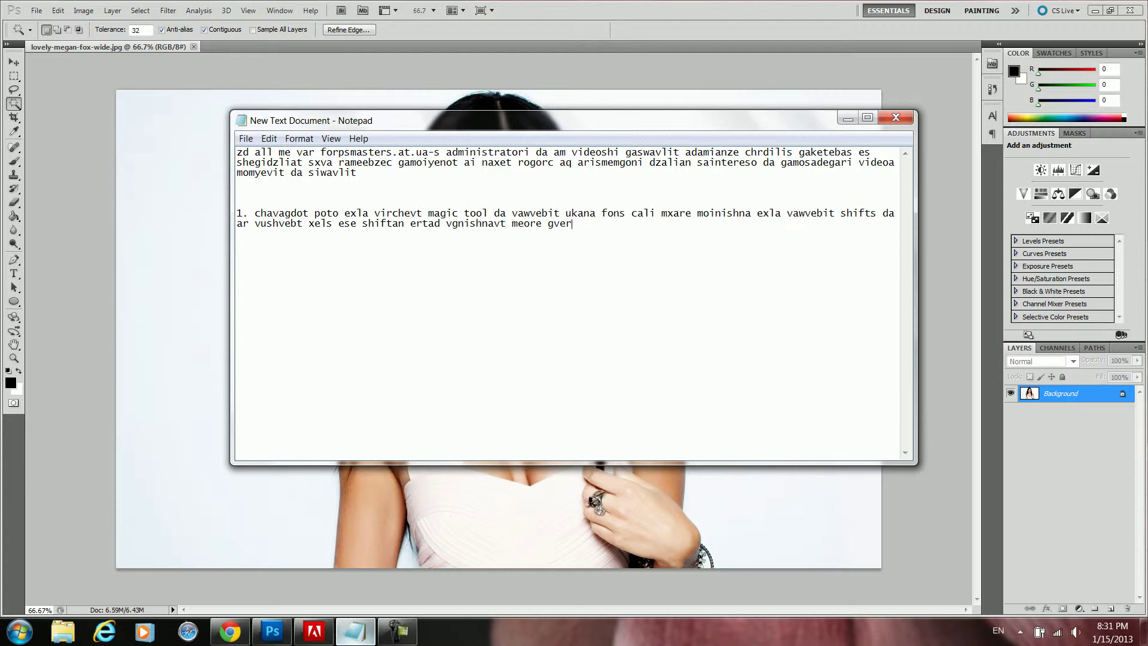
pyautogui.write('dsac exla virchevt')
# - Return to Photoshop and switch to the Quick Selection tool
pyautogui.click(356, 632)
pyautogui.rightClick(14, 103)
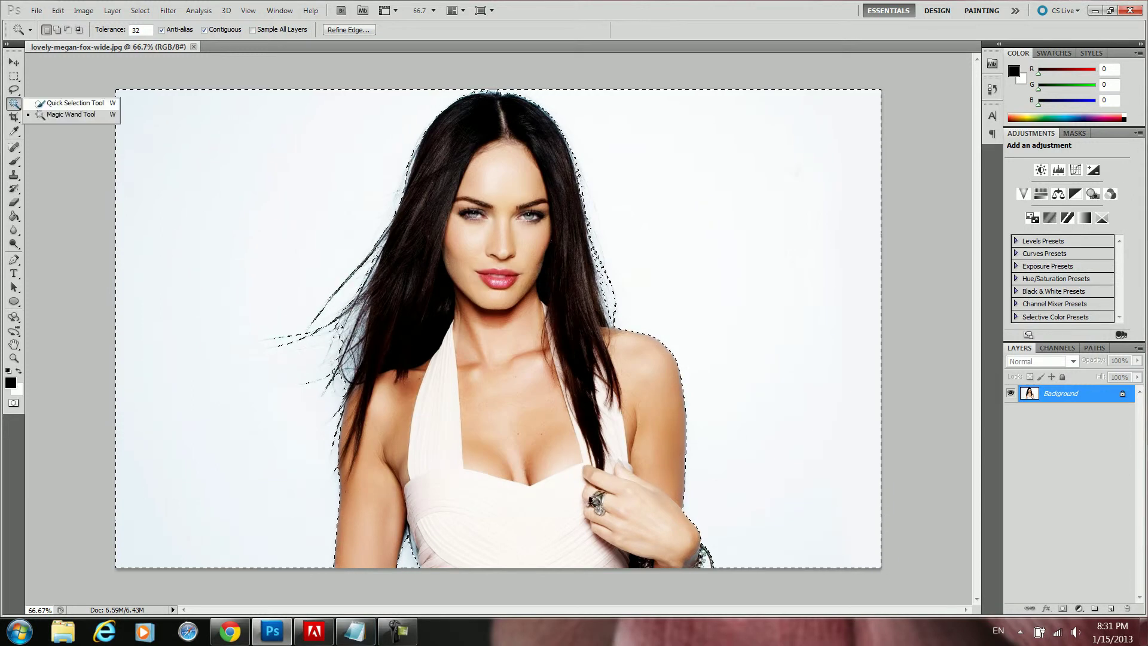
pyautogui.click(69, 102)
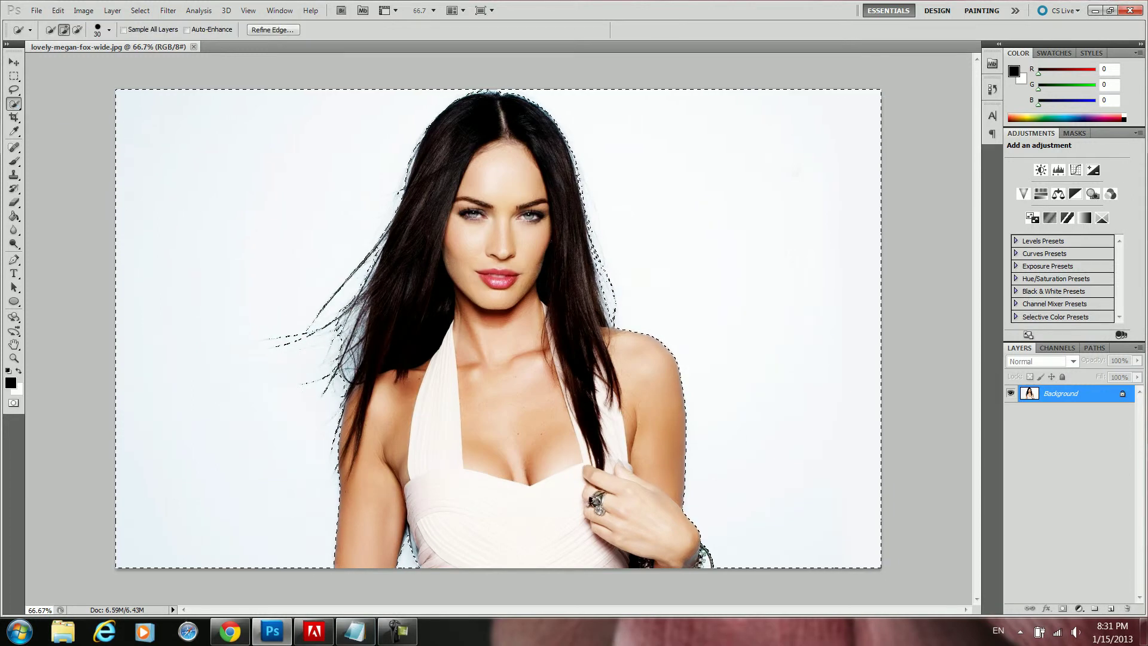
# - Add "quichk seleqtion tool da shevdivart refinde edge" to the Notepad instructions
pyautogui.click(356, 631)
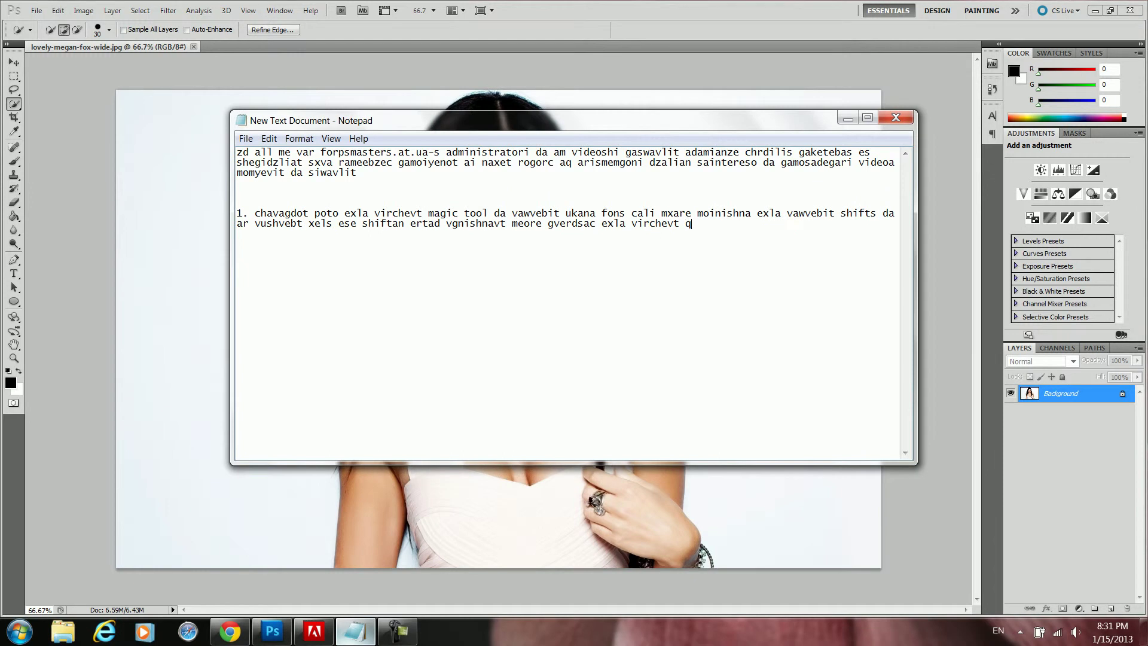
pyautogui.write('hk seleqtion tool da shev')
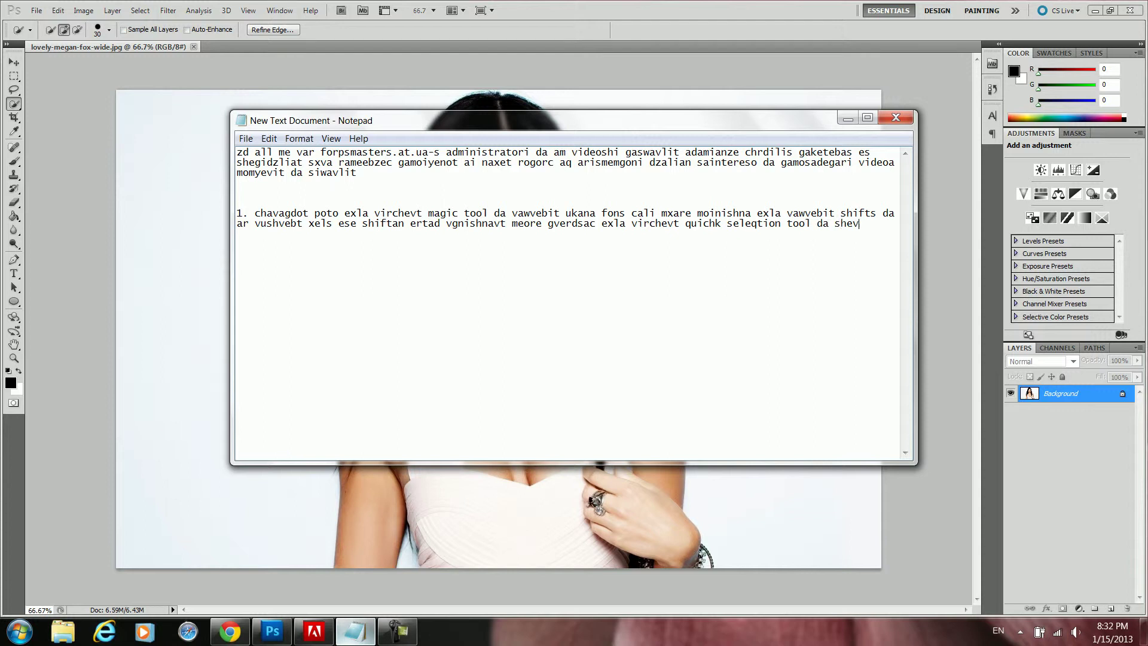
pyautogui.write('divart refinde edge')
# - Point out the Refine Edge option in Photoshop and add "upro sworad sanam shevalt" to the Notepad instructions
pyautogui.click(356, 632)
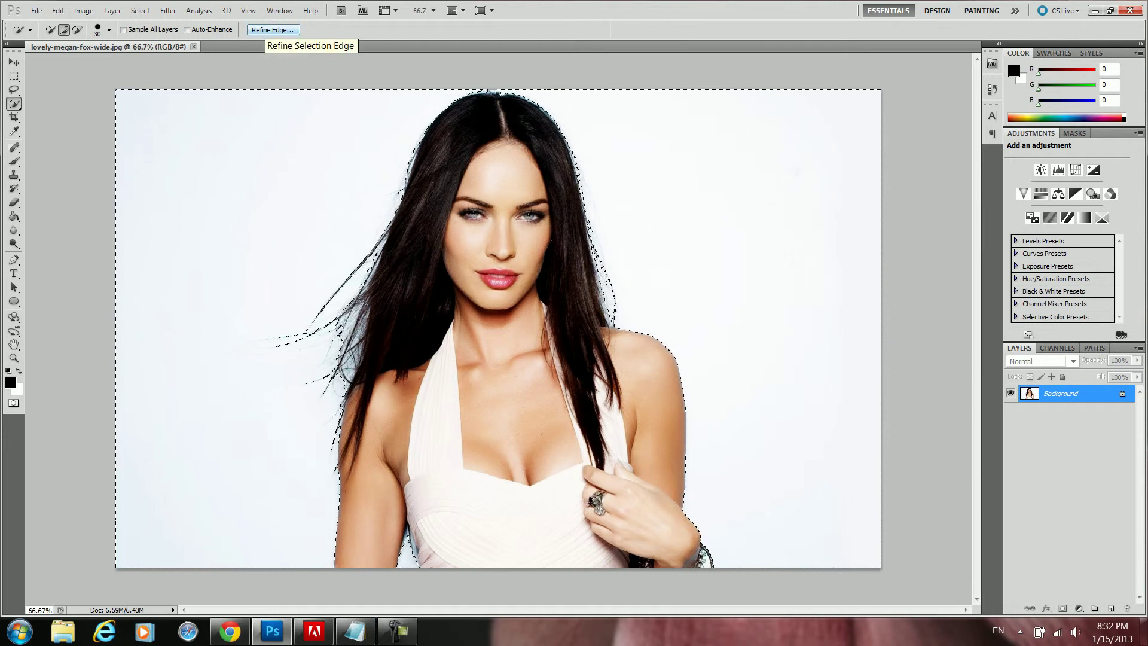
pyautogui.hotkey('alt', 'Tab')
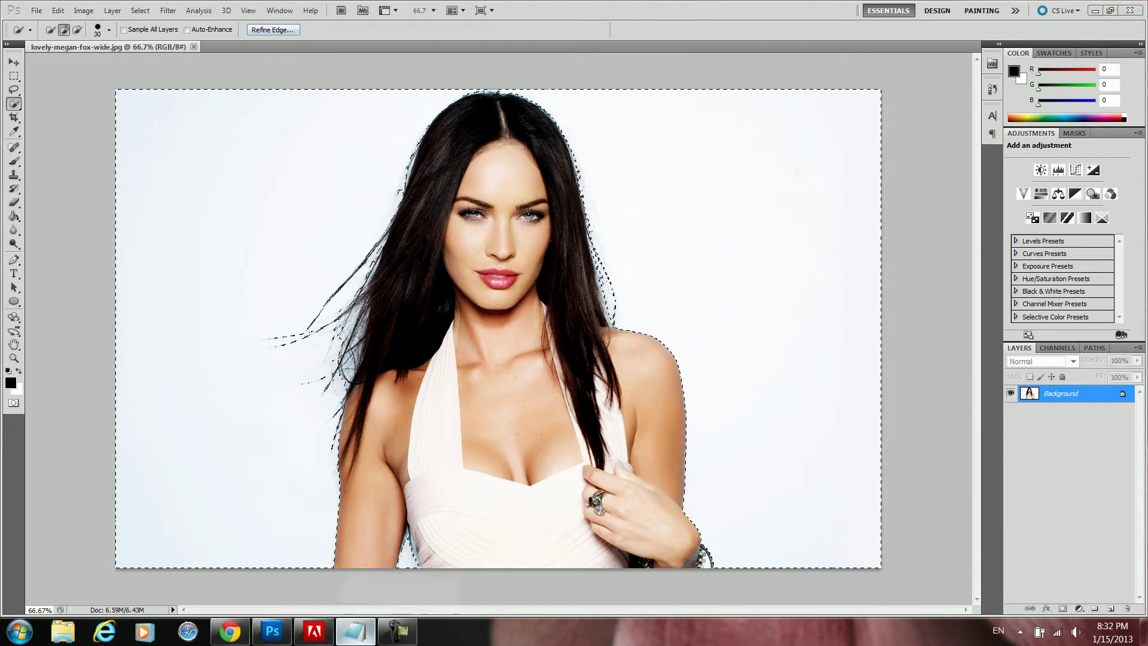
pyautogui.press('BackSpace')
pyautogui.write('pro sworad sanam sheval')
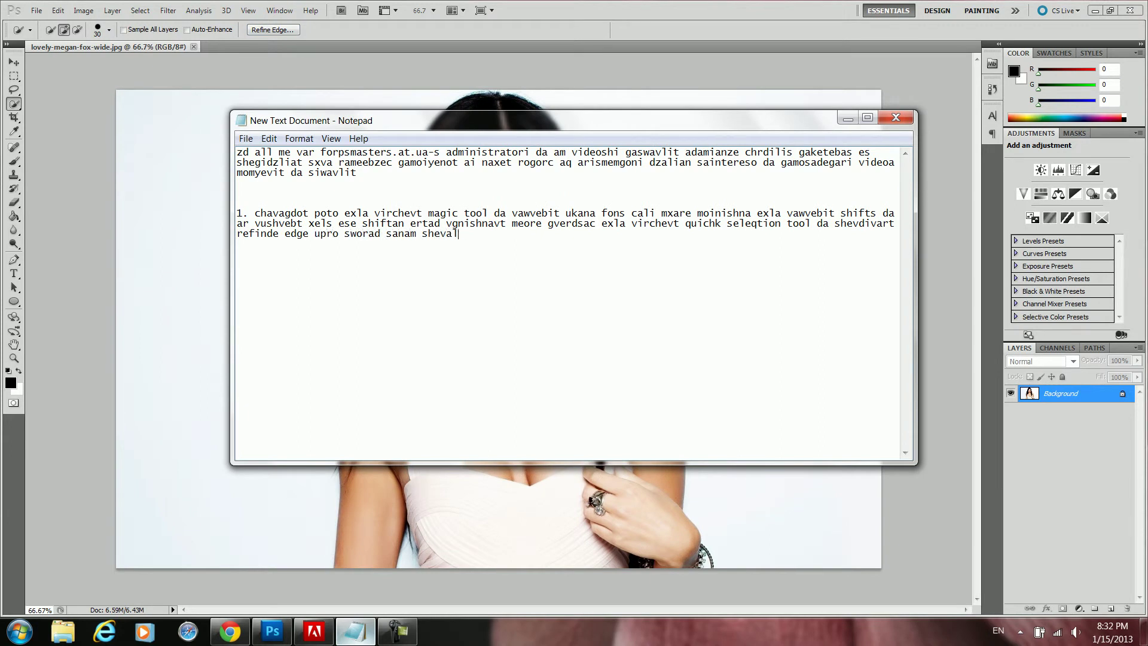
pyautogui.write('f vawvebit trrl')
# - Add "vawvebit ctrl + shift + i" to the note and invert the selection in Photoshop so the woman is selected
pyautogui.press('BackSpace')
pyautogui.write('ctrl + shift + i')
pyautogui.click(355, 631)
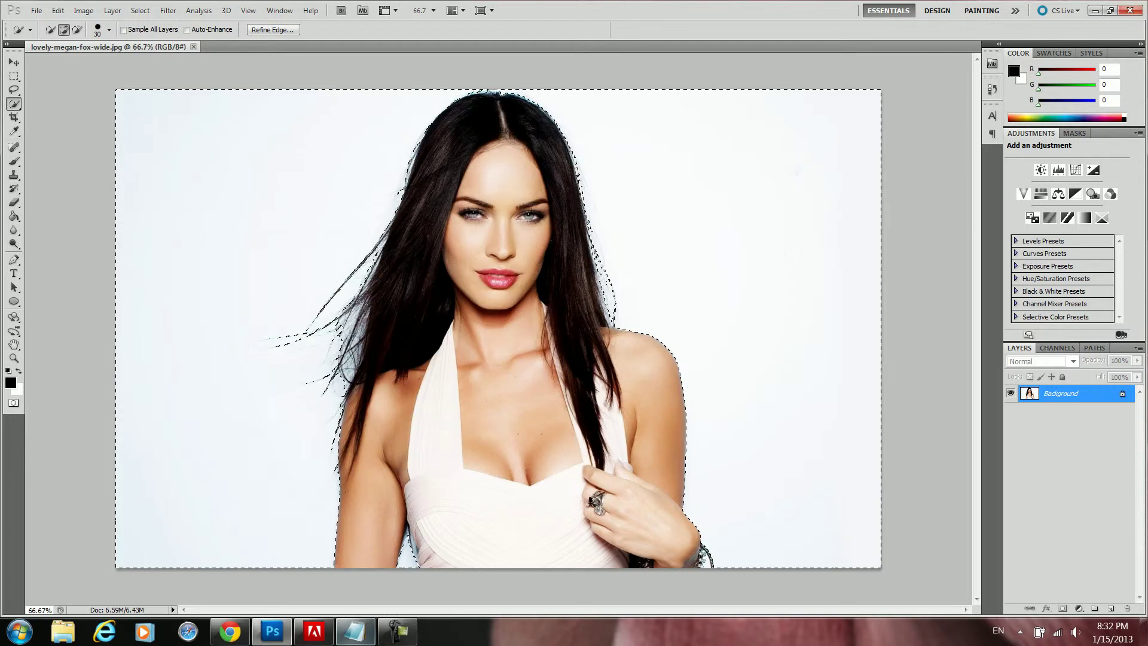
pyautogui.hotkey('ctrl', 'shift', 'i')
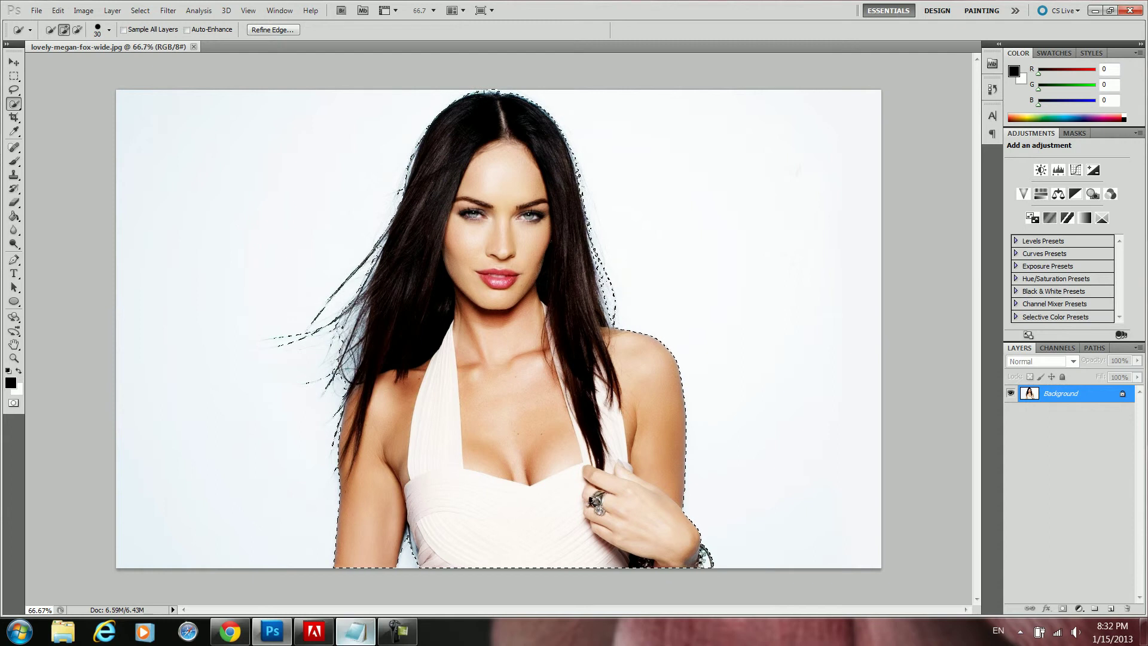
# - Add "ese da exla shevdivart refinde edge" to the note and open Refine Edge for the woman's selection
pyautogui.click(355, 631)
pyautogui.write('da exla shevdivar')
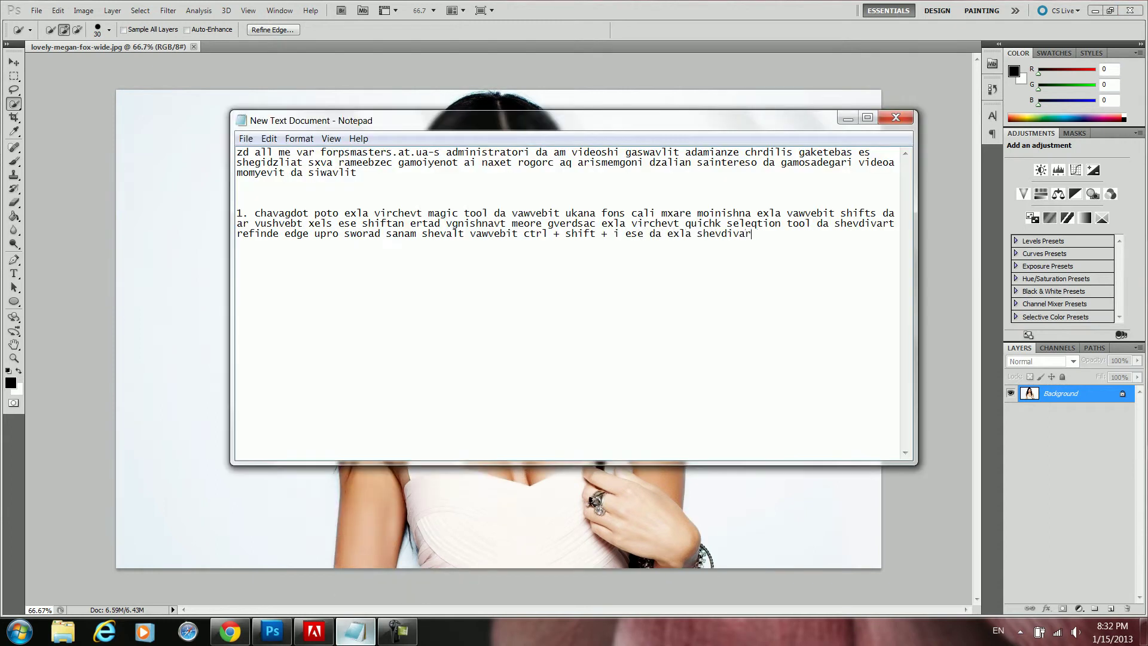
pyautogui.write('t refinde edge')
pyautogui.click(355, 631)
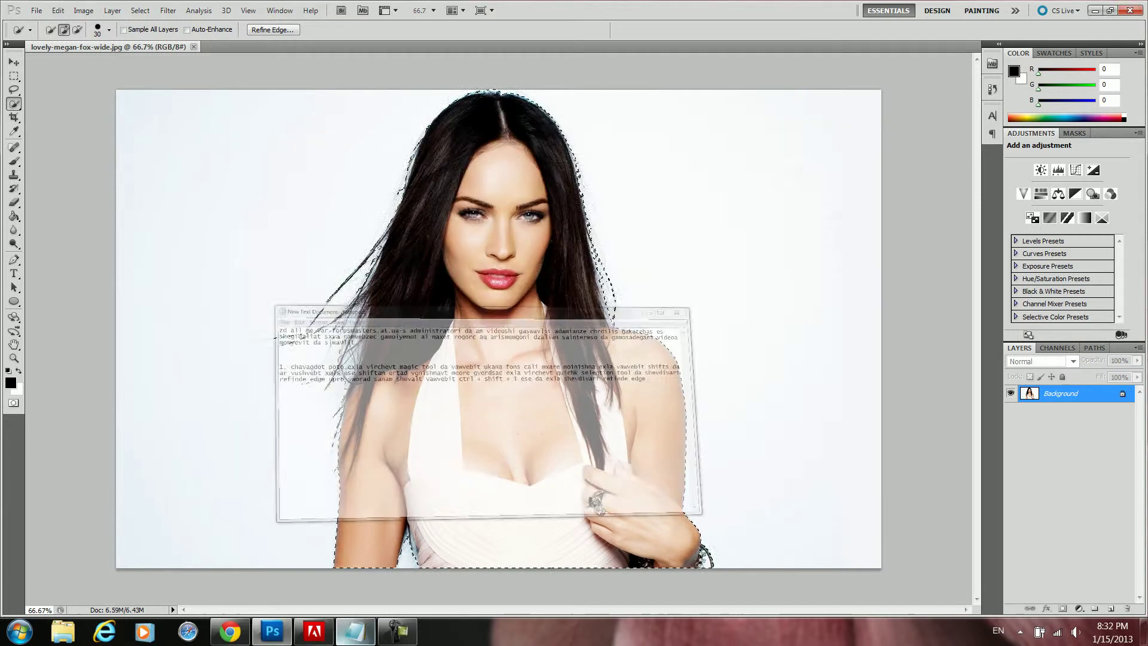
pyautogui.click(273, 29)
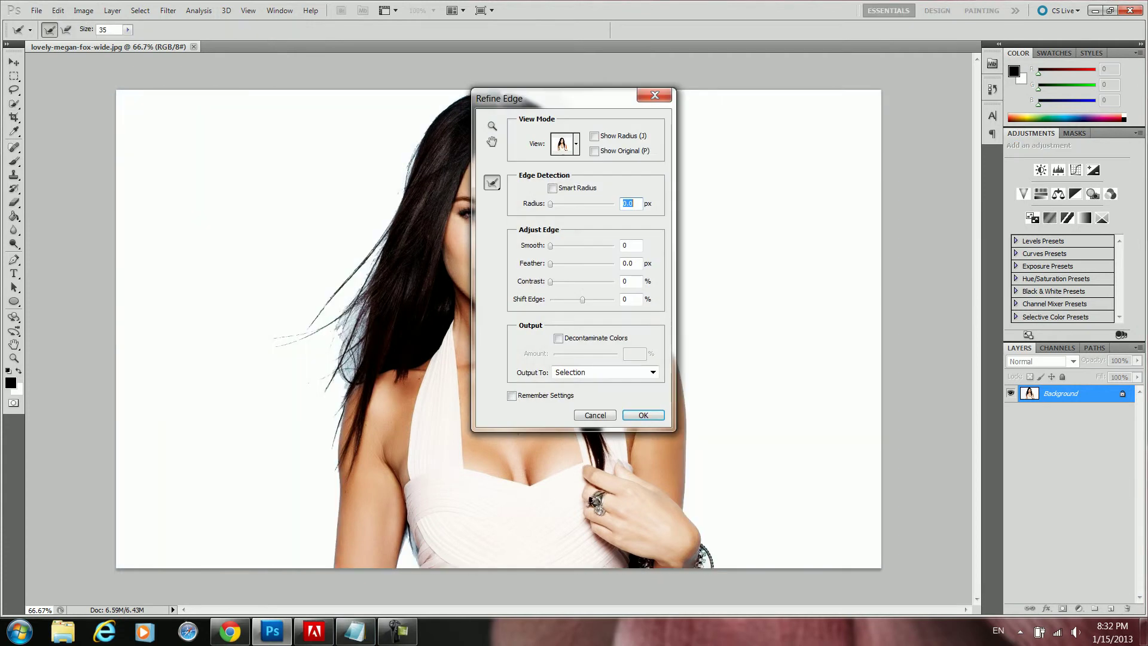
# - Add "vwert zommebs 14 da -40 da virchevt new layer" to the Notepad instructions
pyautogui.click(355, 631)
pyautogui.write('vwert zommebs 14 da ')
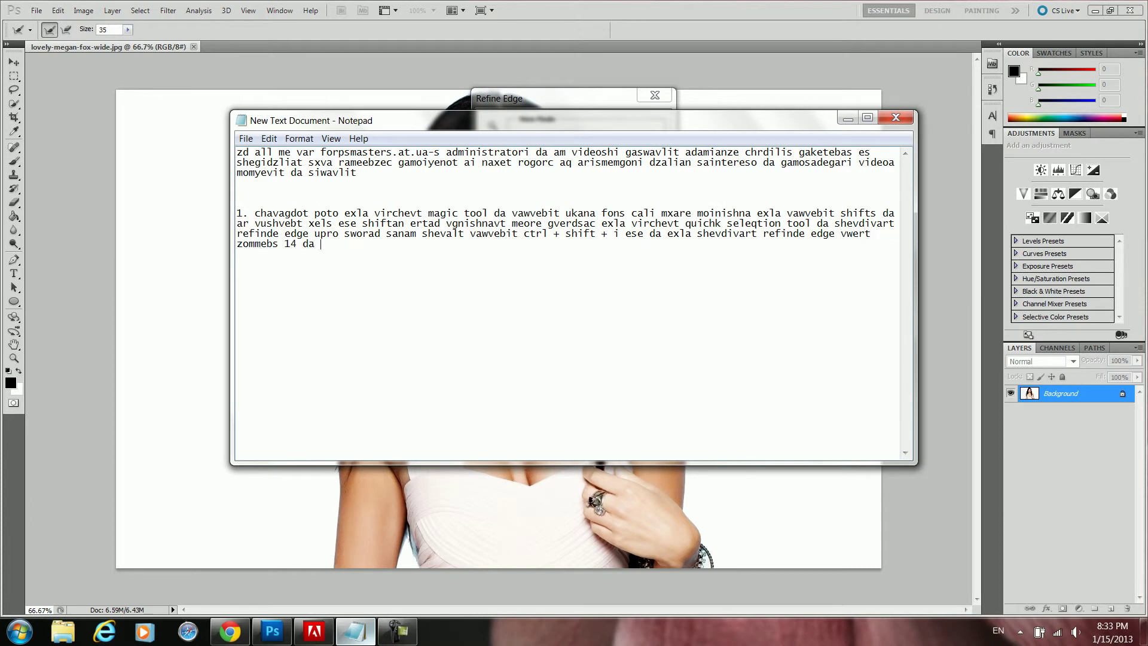
pyautogui.write('-4')
pyautogui.write('0 da virchevt new ')
pyautogui.write('lau')
pyautogui.write('er')
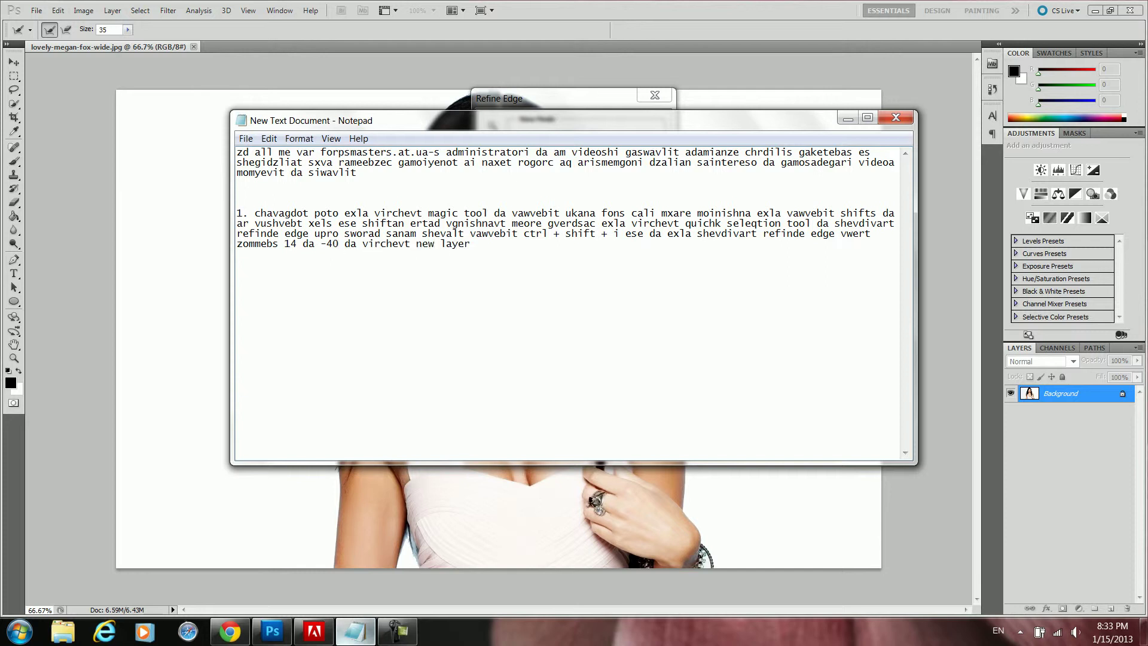
# - Switch to Photoshop, refine the woman's selection with Smooth 14 and Shift Edge -40%, and output it to a New Layer
pyautogui.click(357, 632)
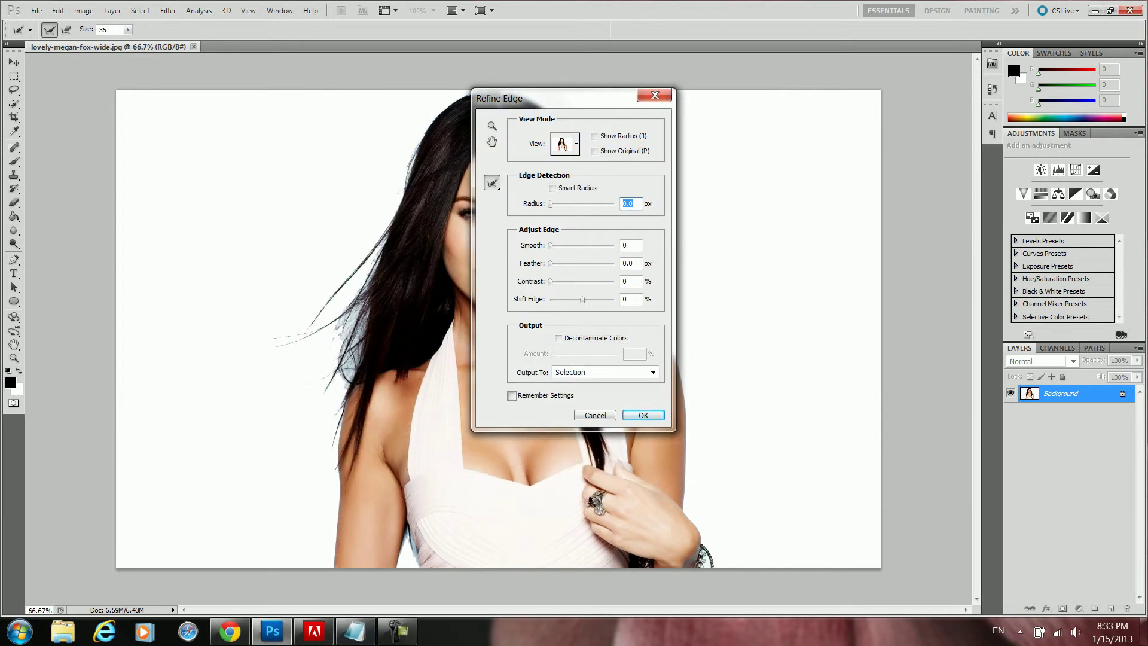
pyautogui.press('Tab')
pyautogui.write('14')
pyautogui.click(628, 299)
pyautogui.write('-14')
pyautogui.press('BackSpace')
pyautogui.press('BackSpace')
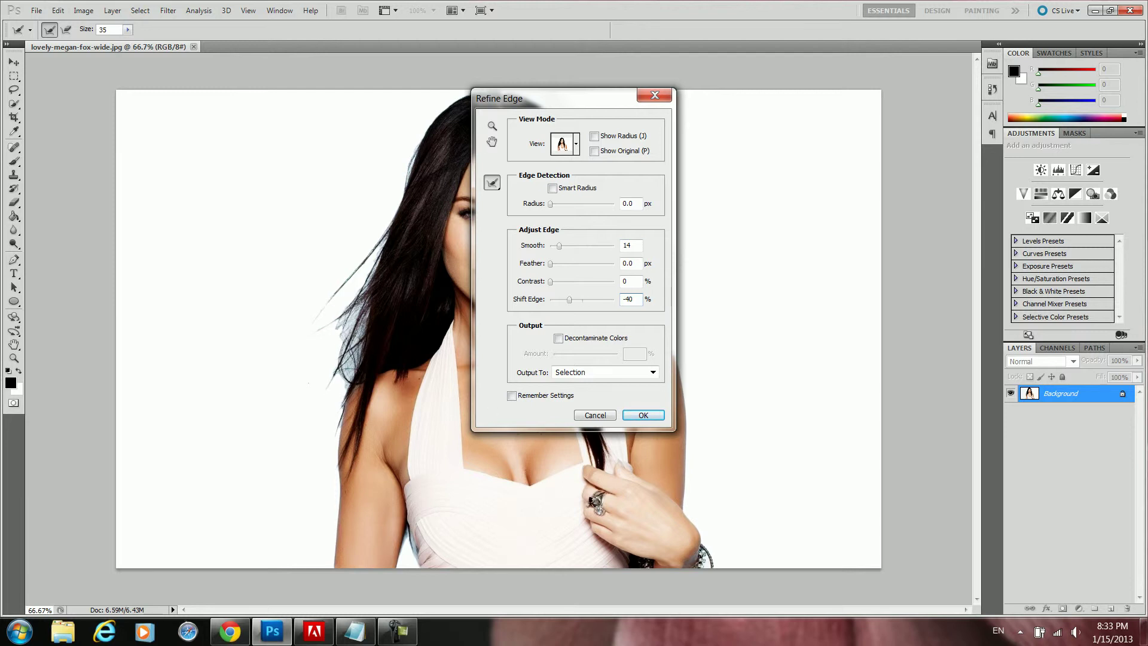
pyautogui.click(598, 372)
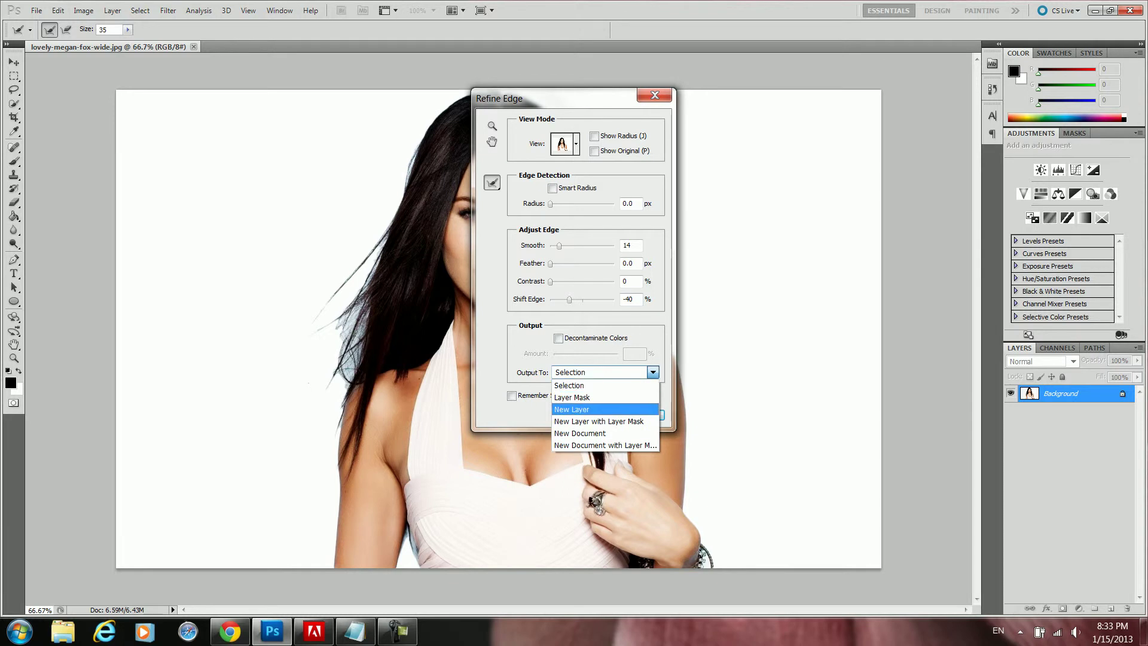
pyautogui.click(573, 410)
pyautogui.press('Return')
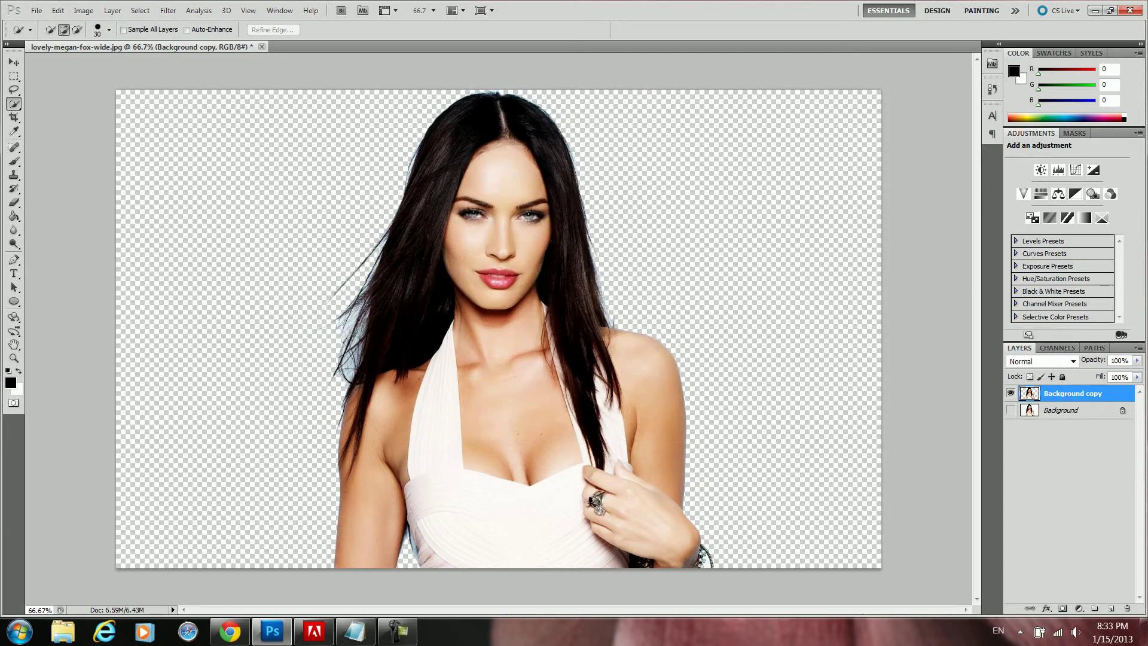
# - Switch to Notepad, finish the first instruction with "ese" and start a second one reading "2. backgroundi chavrtot"
pyautogui.click(355, 631)
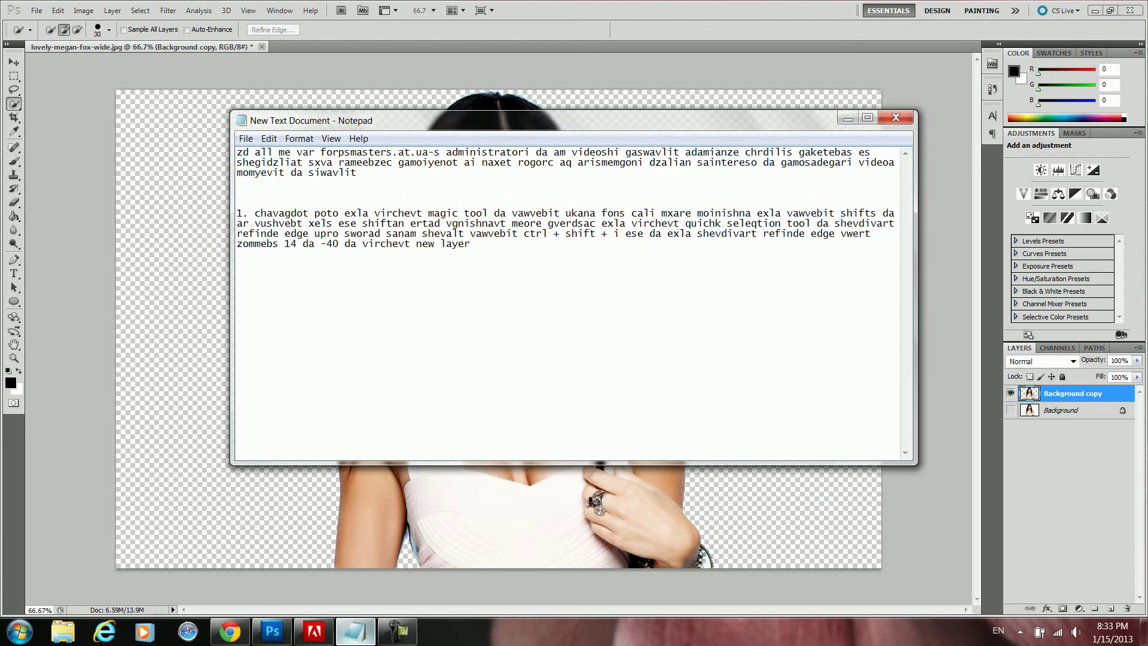
pyautogui.write('ese ')
pyautogui.write('2.')
pyautogui.write(' backgo')
pyautogui.press('BackSpace')
pyautogui.write('roundi chavrtot')
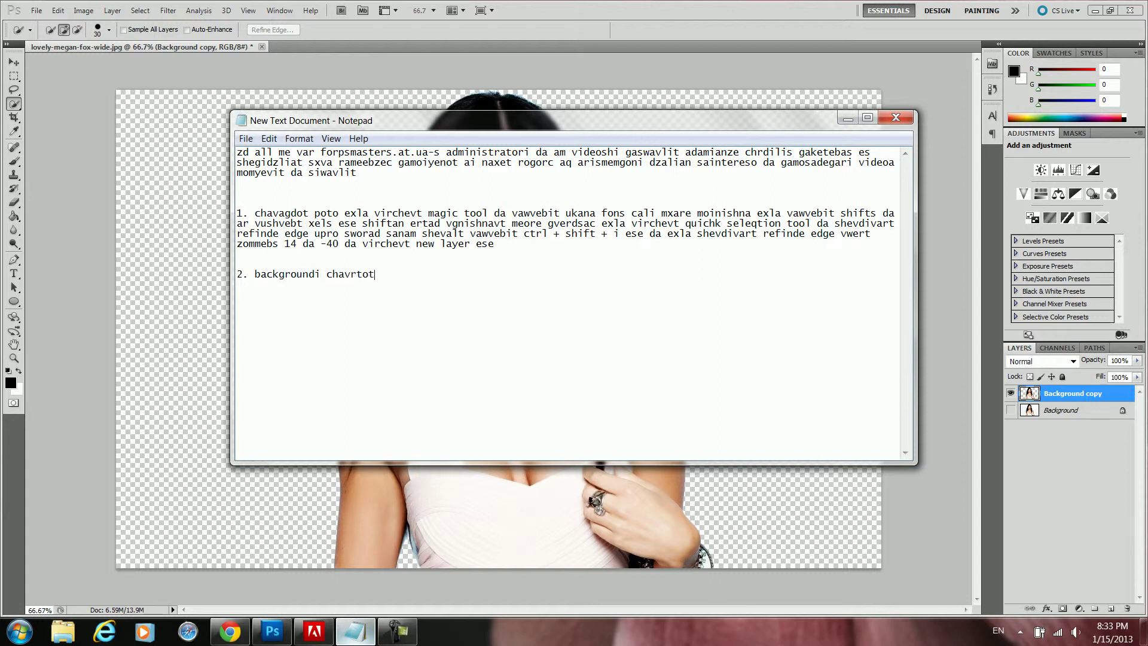
# - Make the Background layer visible in Photoshop and add "exla shevdivart" to the second Notepad instruction
pyautogui.hotkey('alt', 'Tab')
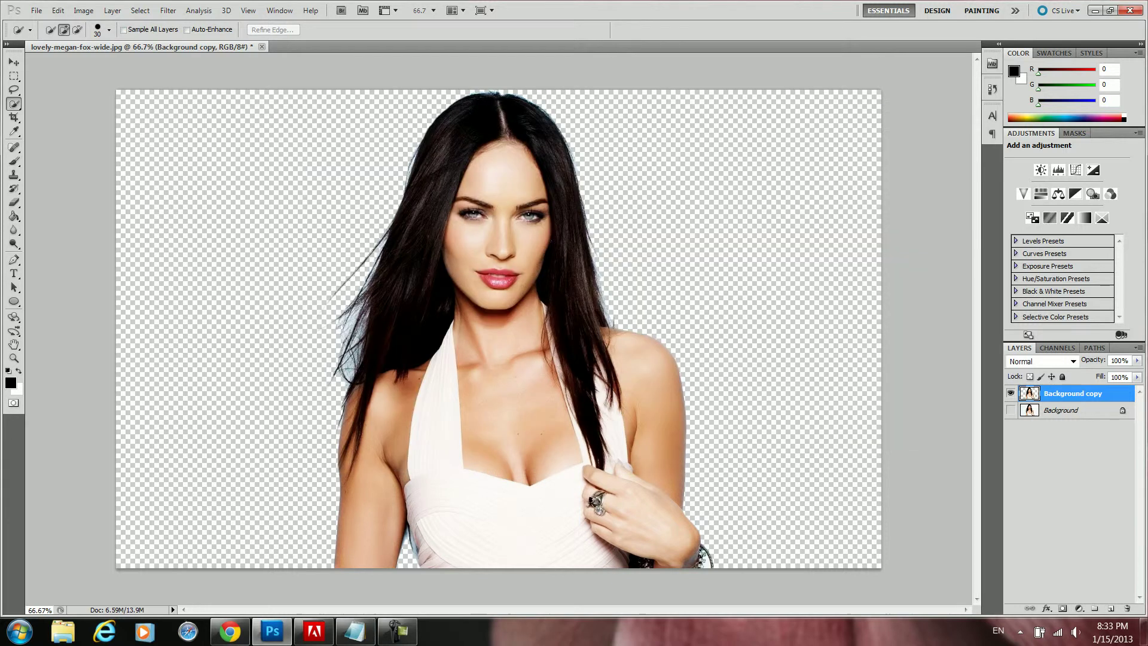
pyautogui.click(1011, 410)
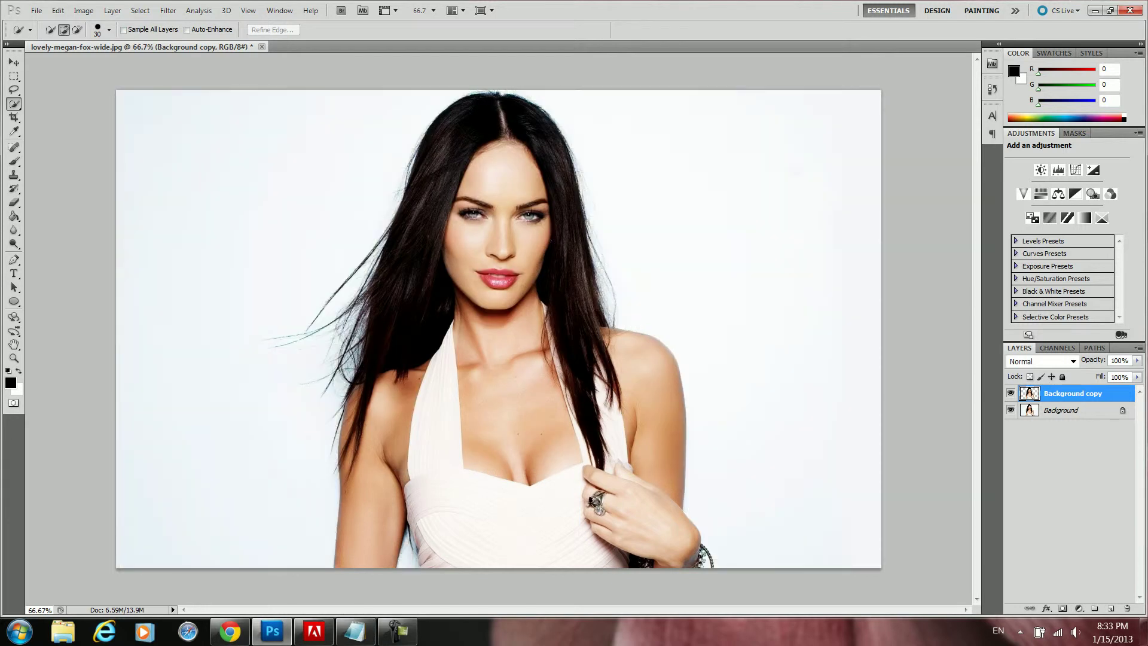
pyautogui.hotkey('alt', 'Tab')
pyautogui.write('exla shevdivart')
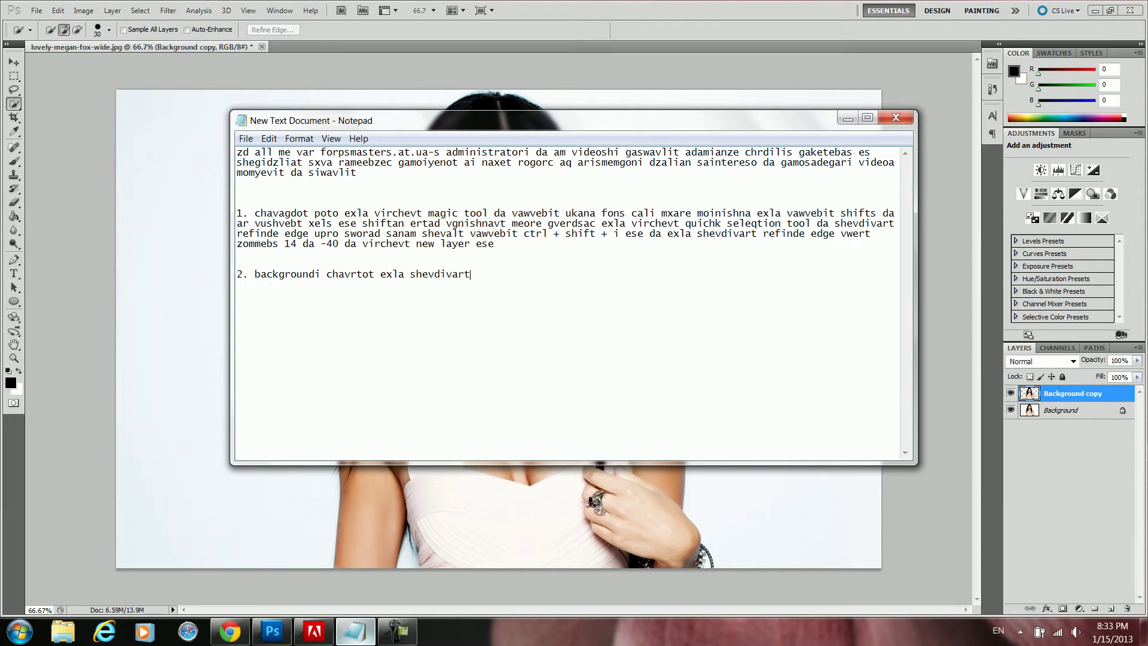
# - Switch to Photoshop and add a Drop Shadow effect to the Background copy layer
pyautogui.hotkey('alt', 'Tab')
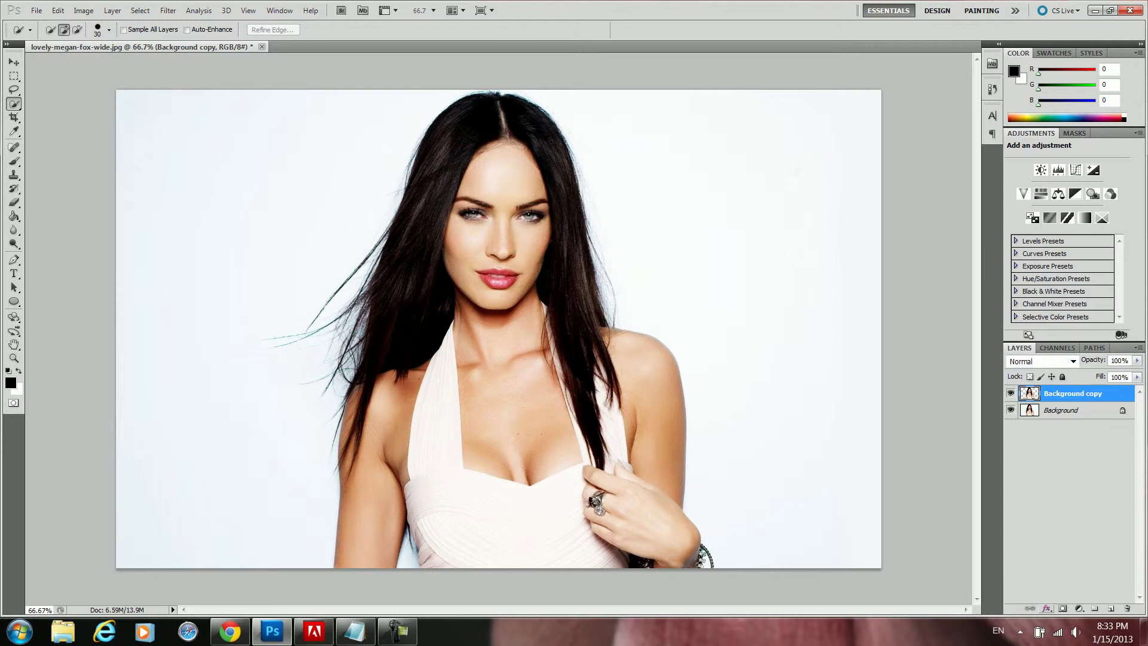
pyautogui.click(1046, 608)
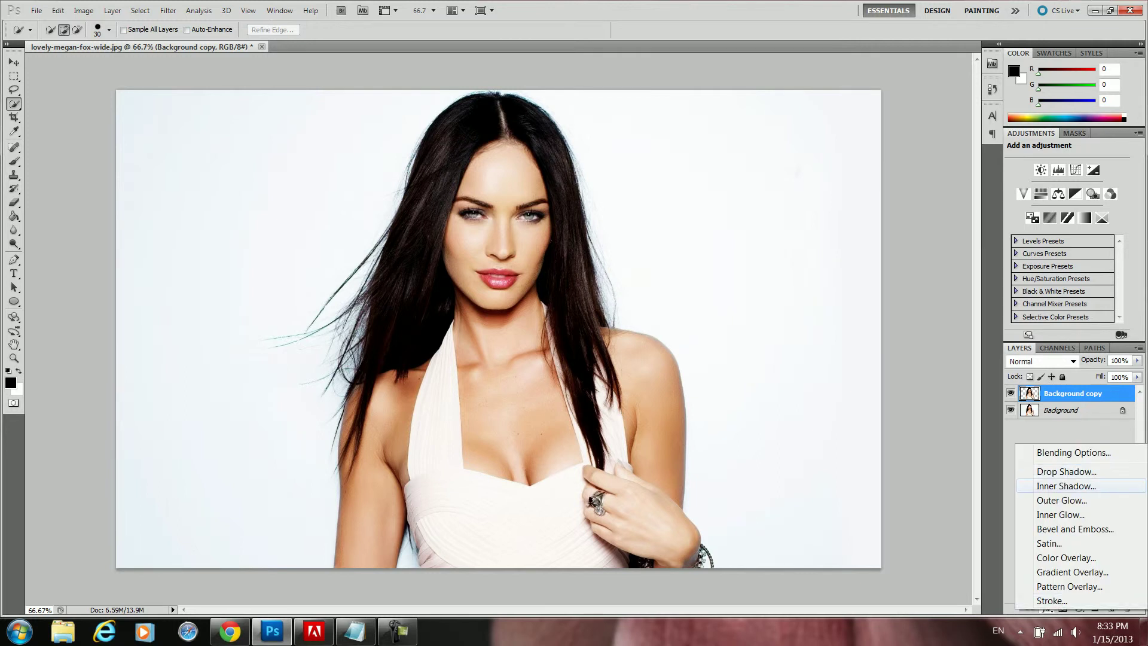
pyautogui.click(1067, 471)
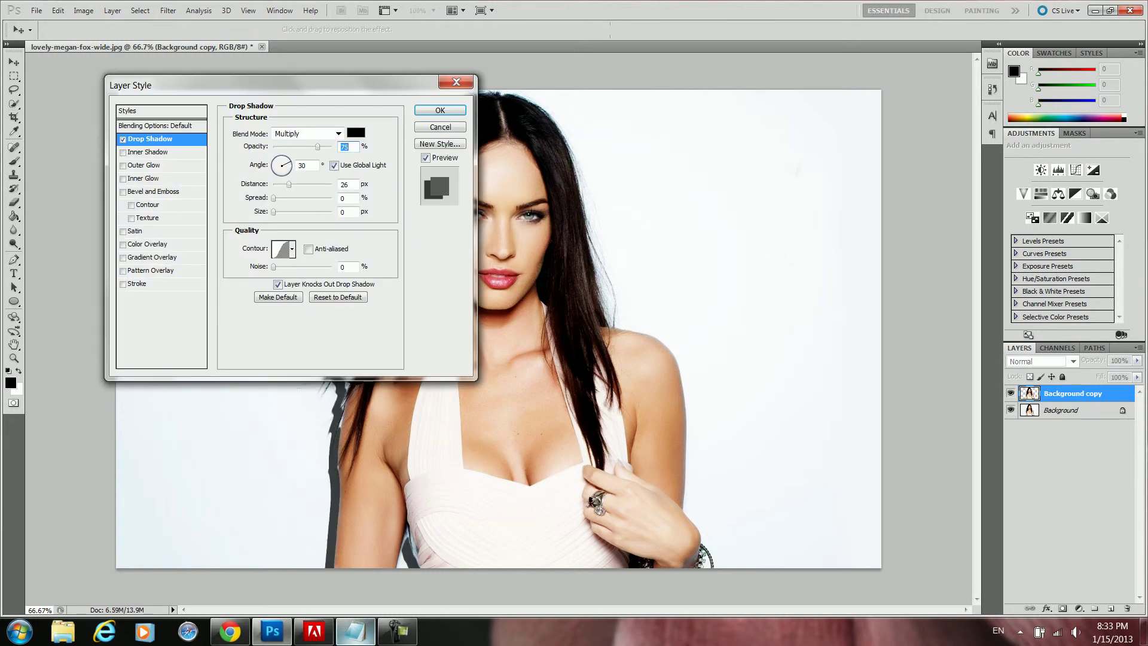
# - Add "da virchevt drop shadown da aq varegurilebt chveni potos mixedvit" to the second instruction in Notepad
pyautogui.click(355, 631)
pyautogui.write('da virchev')
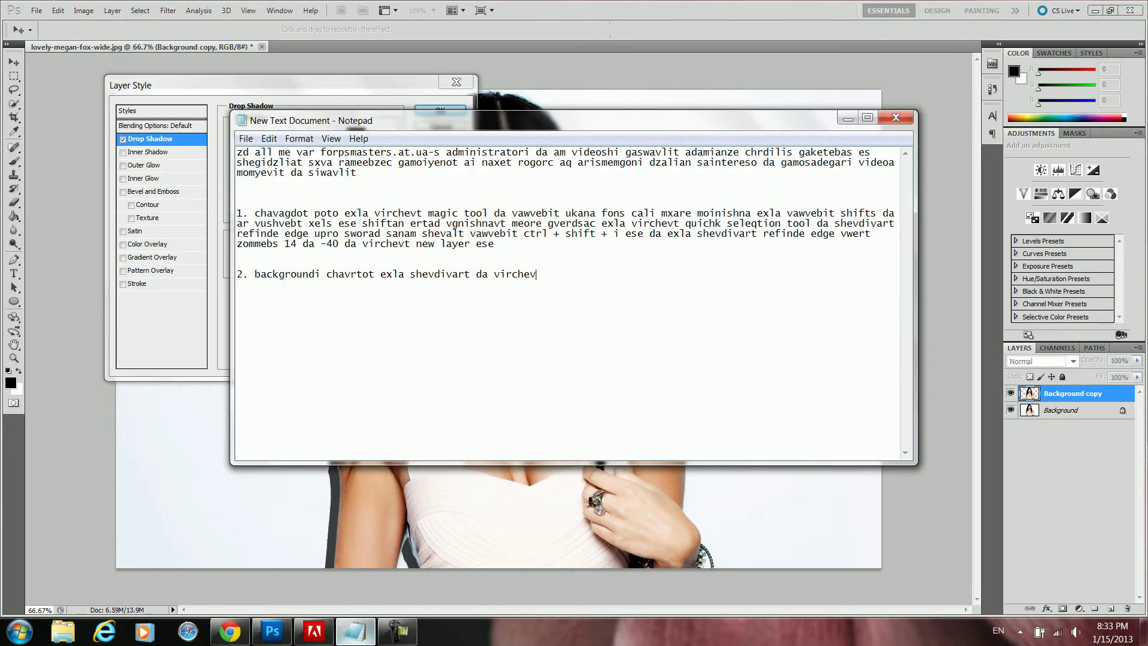
pyautogui.write('t drop shadown da aq varegur')
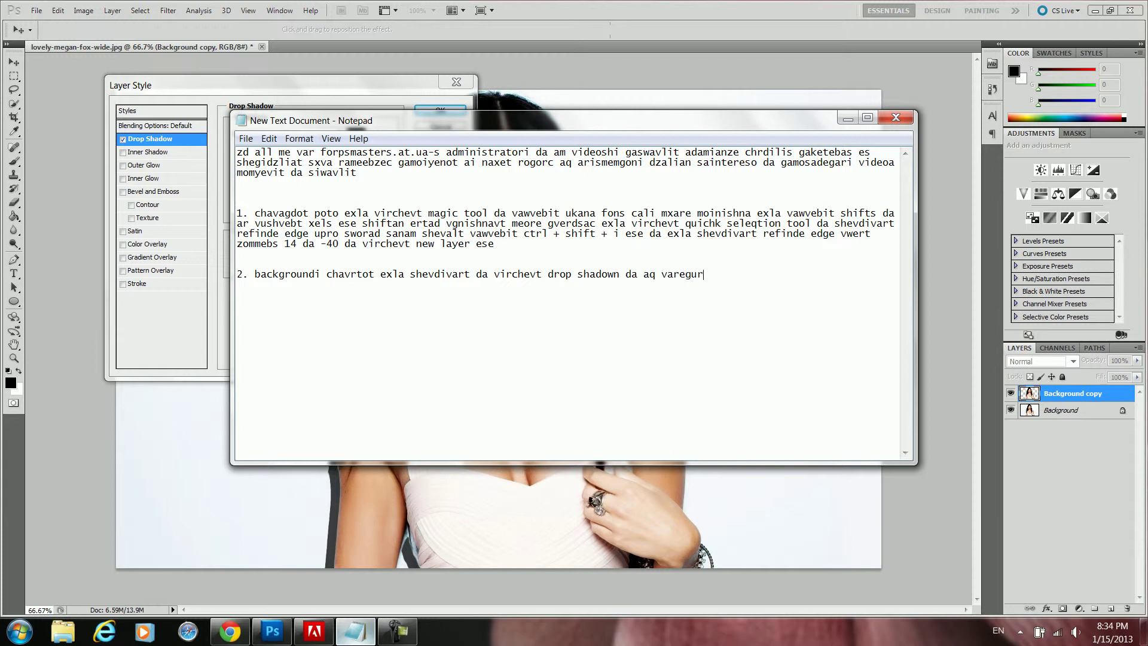
pyautogui.write('u')
pyautogui.press('BackSpace')
pyautogui.write('ilebt chveni potos mixedvit')
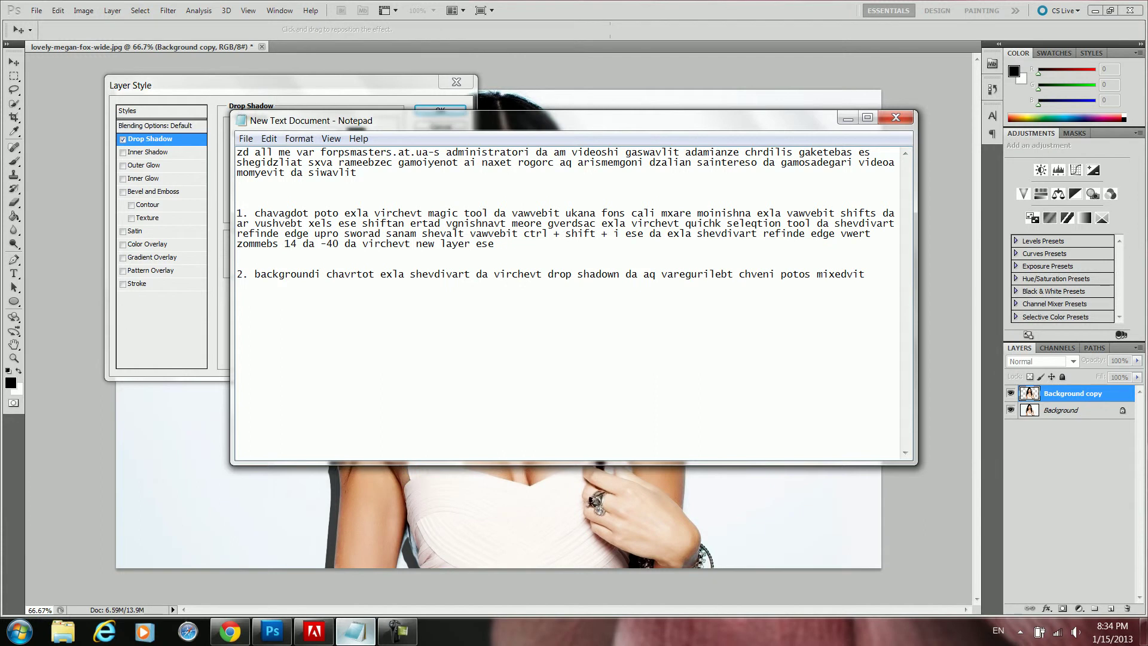
# - Back in Photoshop, cast the drop shadow to the right of the woman at angle 177°, distance 339 px and 46% opacity
pyautogui.hotkey('alt', 'Tab')
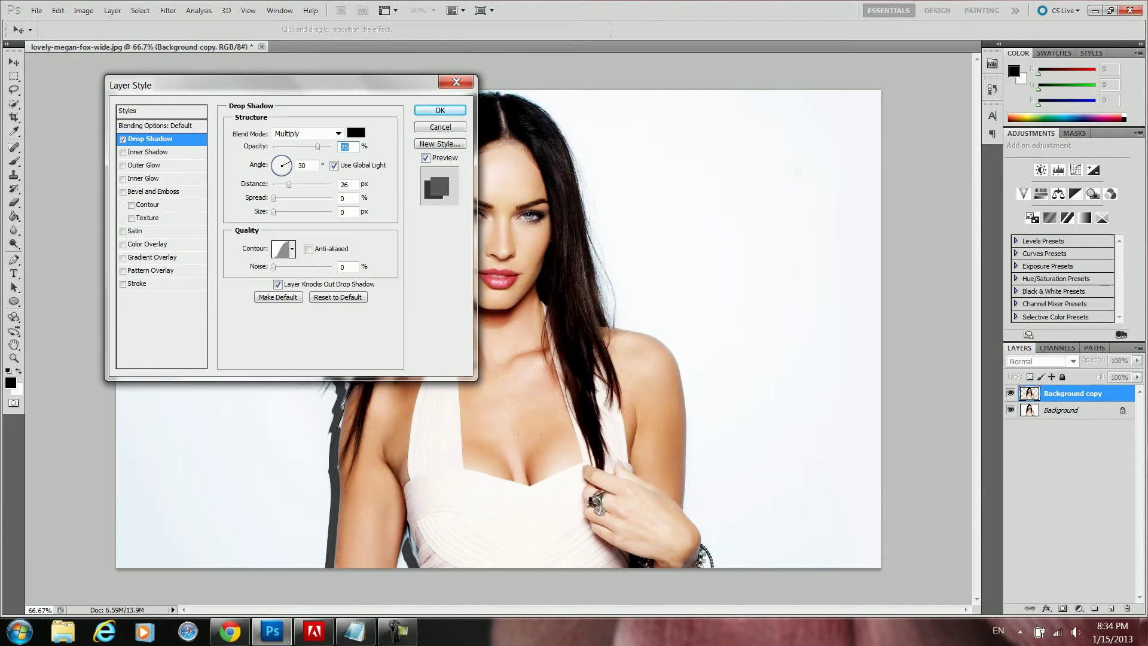
pyautogui.press('Down')
pyautogui.press('Down')
pyautogui.press('Down')
pyautogui.press('Down')
pyautogui.press('Down')
pyautogui.press('Down')
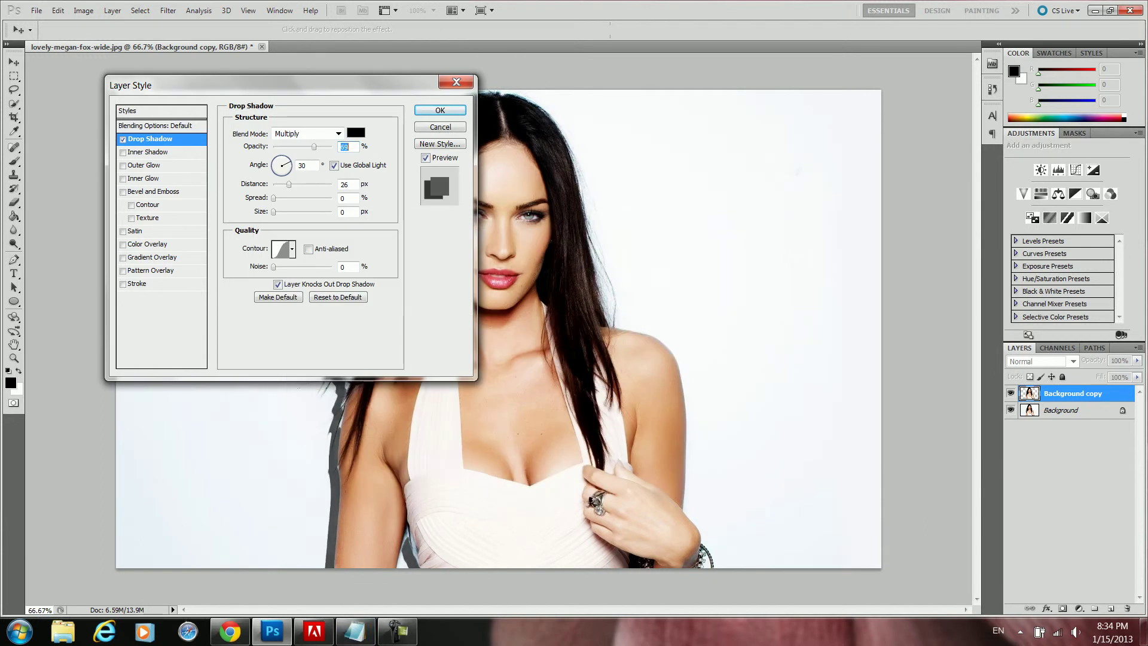
pyautogui.moveTo(598, 359); pyautogui.dragTo(742, 361)
pyautogui.moveTo(314, 148); pyautogui.dragTo(300, 148)
# - Soften the drop shadow's edges by increasing its size, and apply the layer style
pyautogui.moveTo(273, 213); pyautogui.dragTo(286, 212)
pyautogui.press('Up')
pyautogui.press('Up')
pyautogui.press('Up')
pyautogui.press('Up')
pyautogui.press('Up')
pyautogui.press('Up')
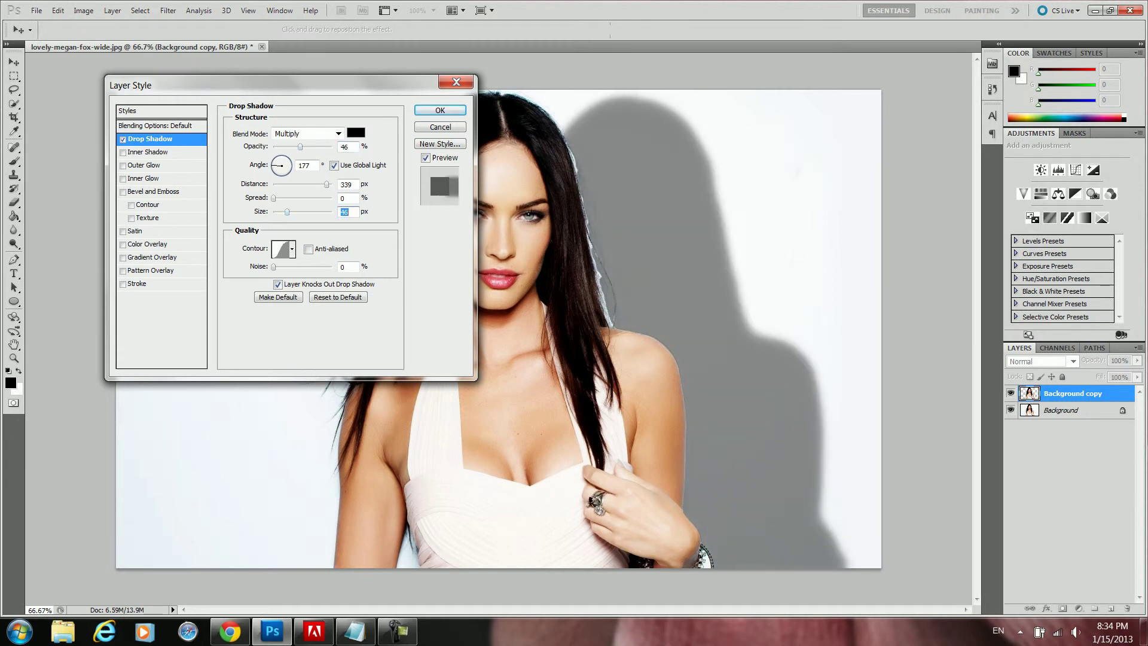
pyautogui.press('Down')
pyautogui.press('Down')
pyautogui.press('Down')
pyautogui.press('Down')
pyautogui.press('Down')
pyautogui.press('Down')
pyautogui.press('Down')
pyautogui.press('Down')
pyautogui.press('Down')
pyautogui.press('Down')
pyautogui.press('Down')
pyautogui.press('Down')
pyautogui.press('Down')
pyautogui.press('Down')
pyautogui.press('Down')
pyautogui.press('Down')
pyautogui.press('Down')
pyautogui.press('Down')
pyautogui.press('Down')
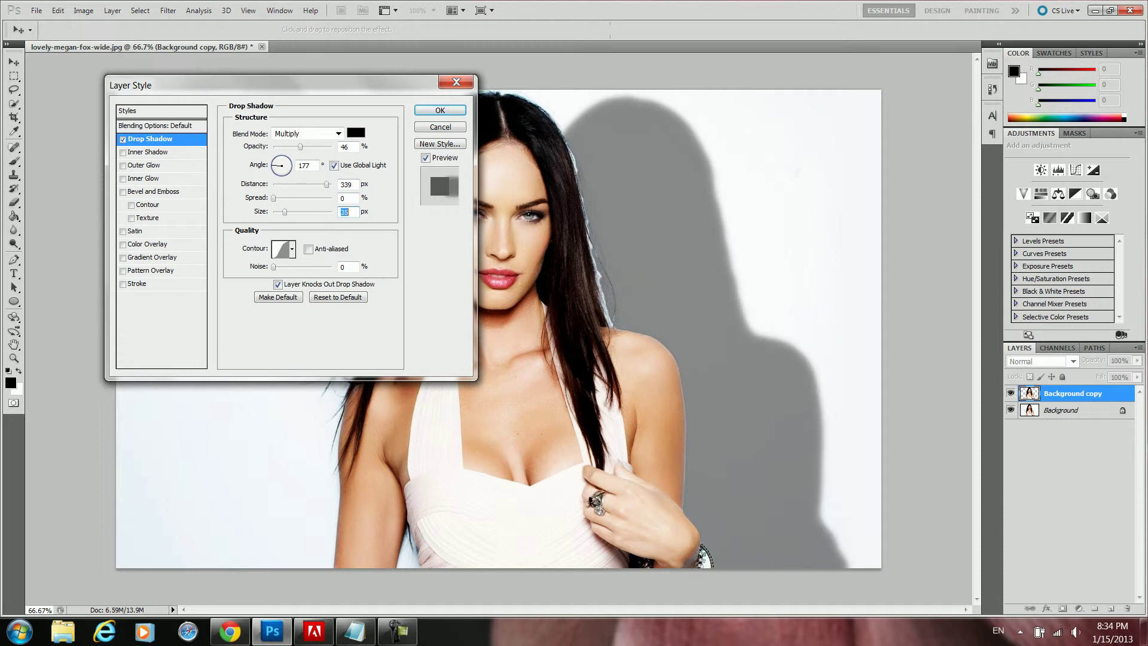
pyautogui.press('Return')
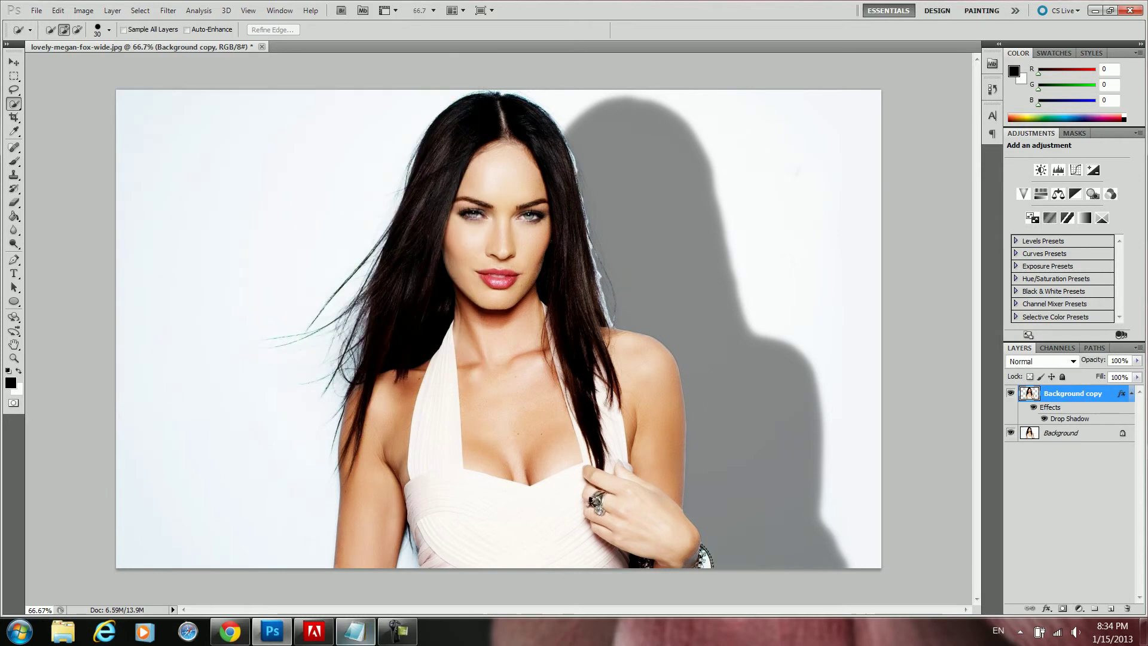
# - Complete the second Notepad instruction with "ai magalitad ese da vadzlevt okey"
pyautogui.click(355, 631)
pyautogui.write('i ma')
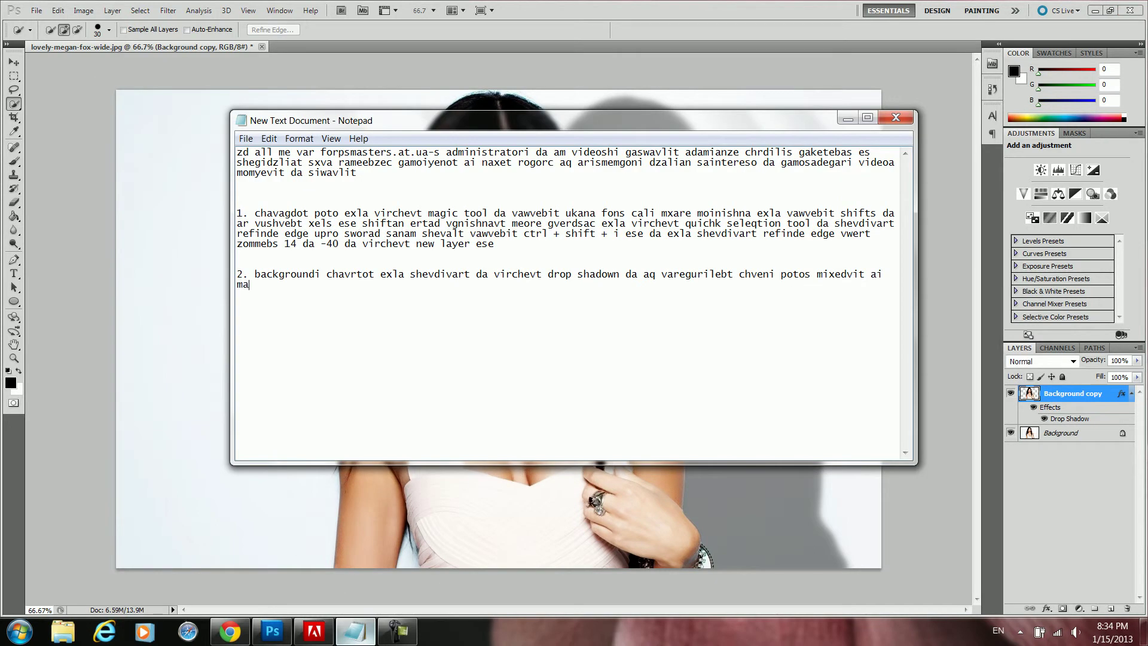
pyautogui.write('galitad ese da vadzlevt okey')
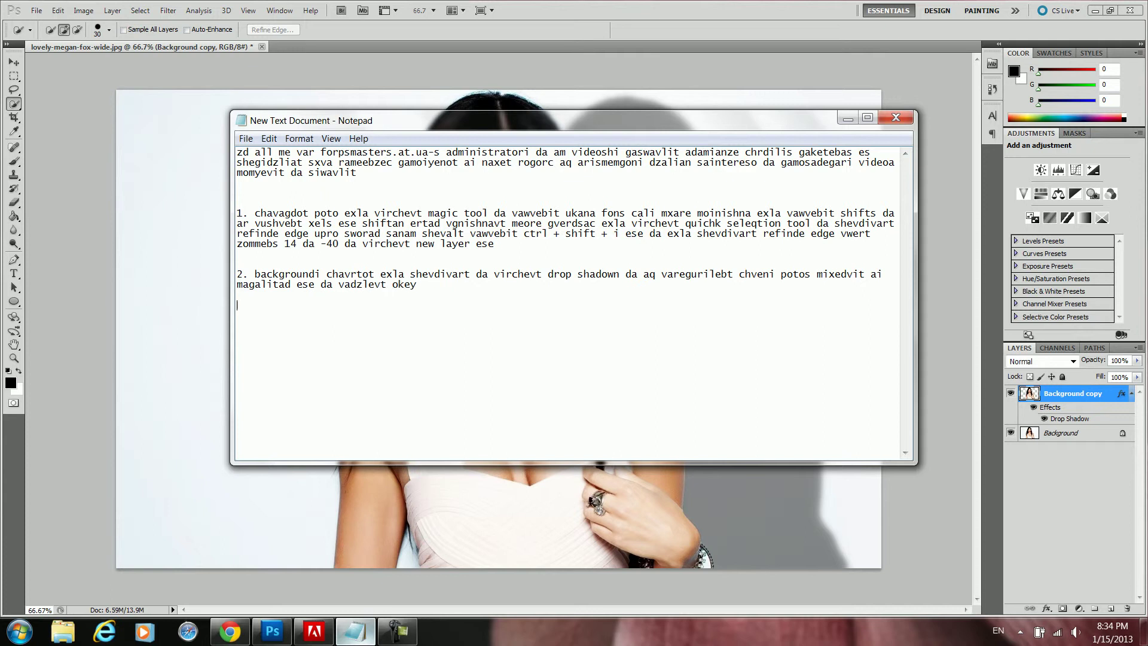
# - Write a third instruction reading "3. exla drop shadowntan vawvebit marjvena gilakit da virchevt creat layer"
pyautogui.press('Return')
pyautogui.write('3. exla drop shadowntan vawvebit mar')
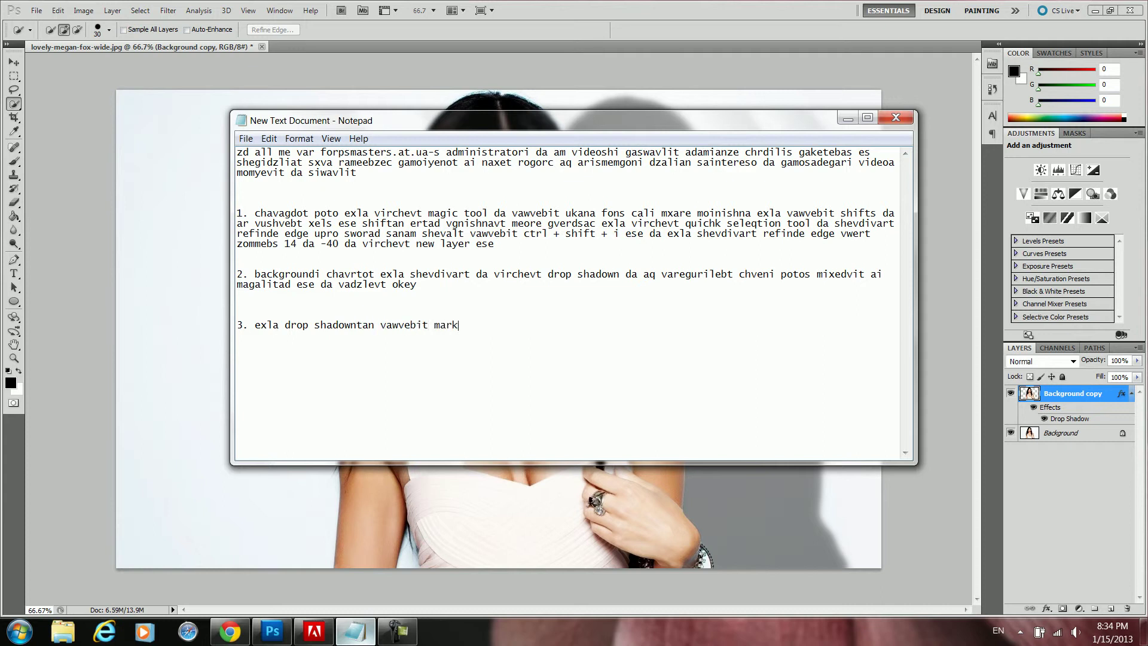
pyautogui.write('jvena gilakit da virchevt creat lka')
pyautogui.press('BackSpace')
pyautogui.press('BackSpace')
pyautogui.write('ayer')
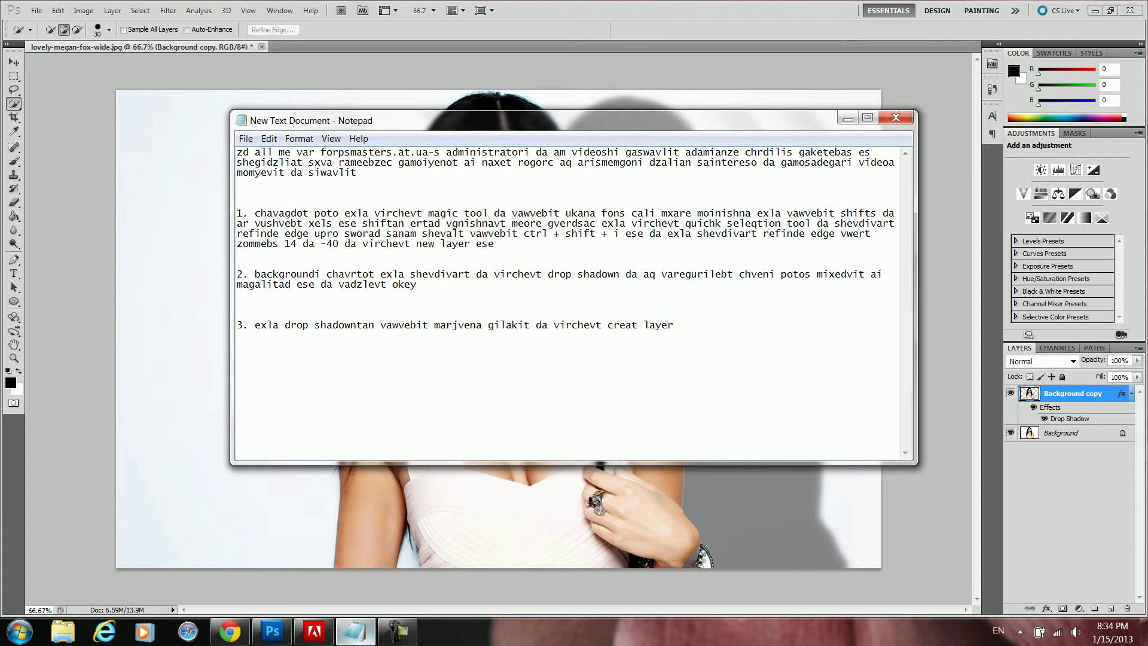
# - In Photoshop, turn the Background copy layer's drop shadow effect into a separate layer
pyautogui.click(356, 632)
pyautogui.rightClick(1070, 419)
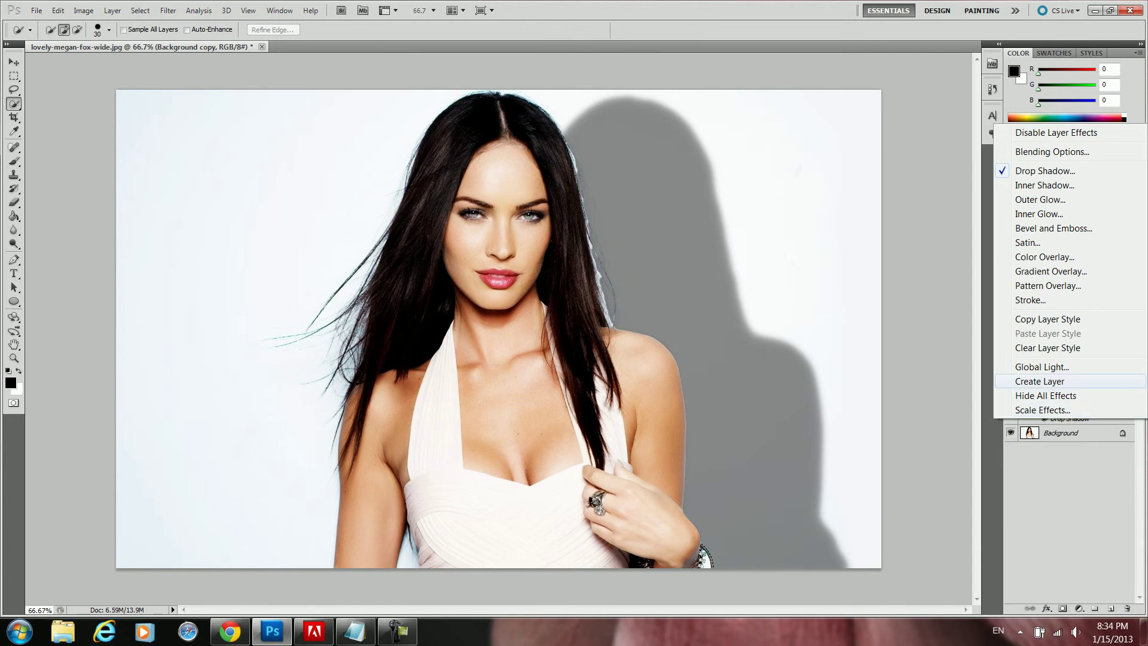
pyautogui.click(1040, 381)
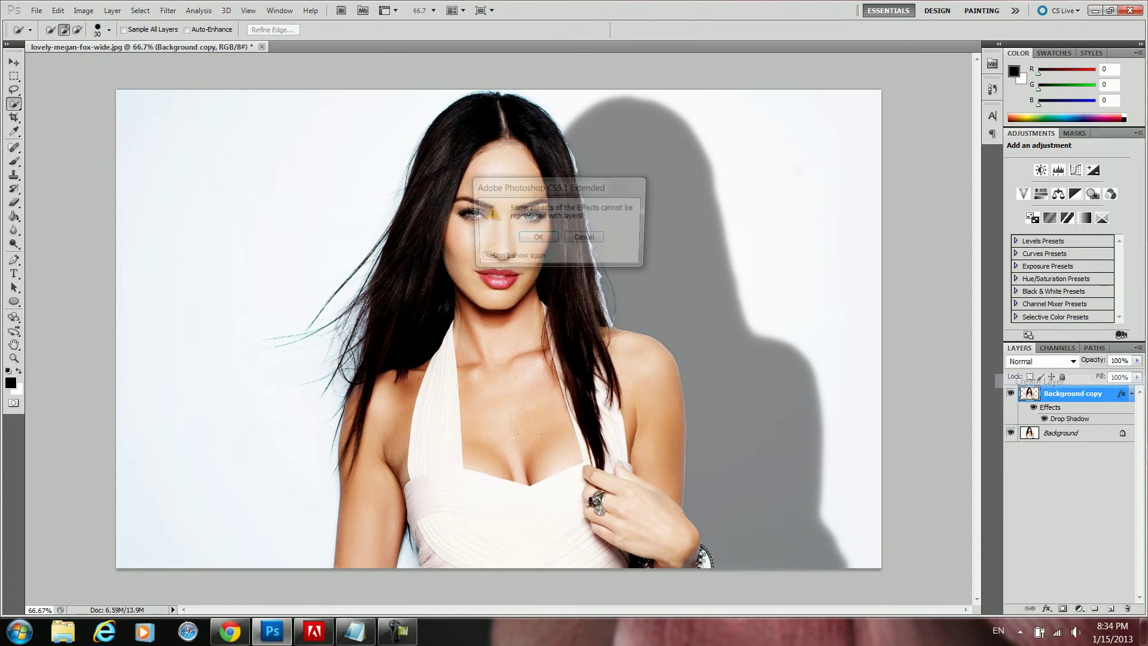
pyautogui.press('Return')
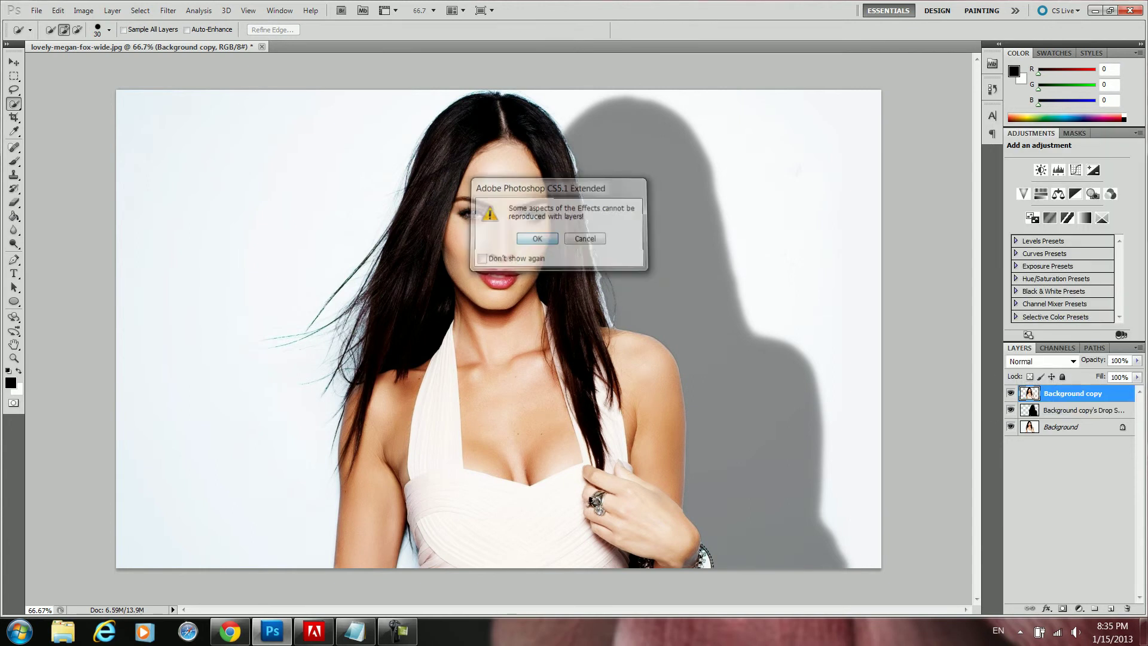
# - Select the separate shadow layer and move the shadow slightly up and to the right behind the woman
pyautogui.click(1084, 411)
pyautogui.press('v')
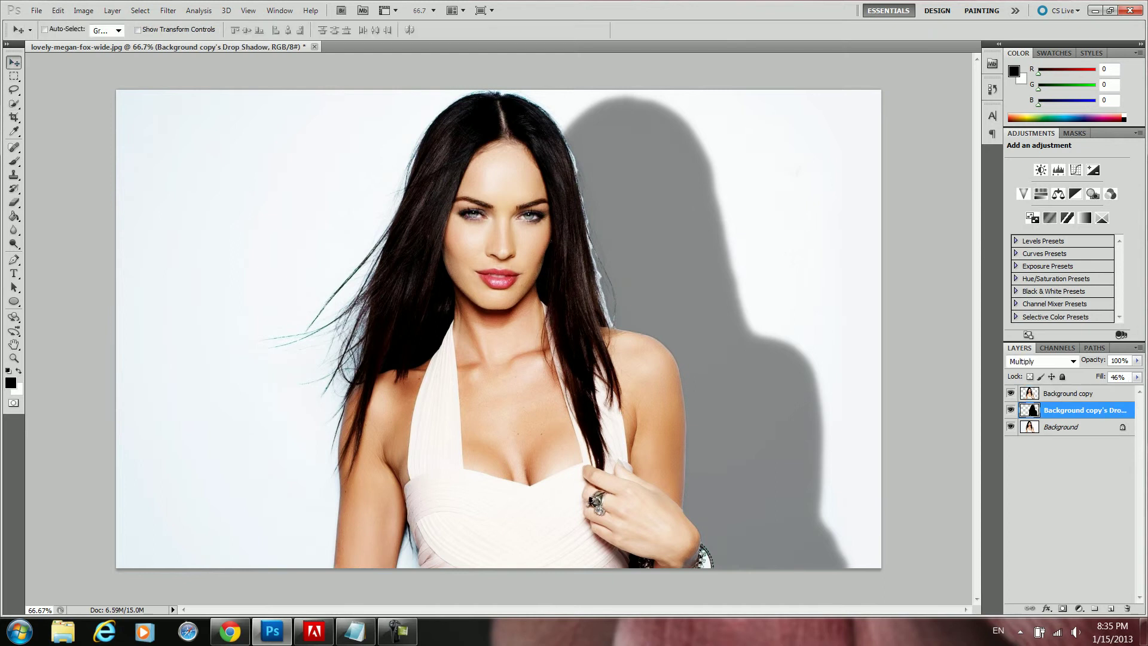
pyautogui.moveTo(688, 311); pyautogui.dragTo(693, 303)
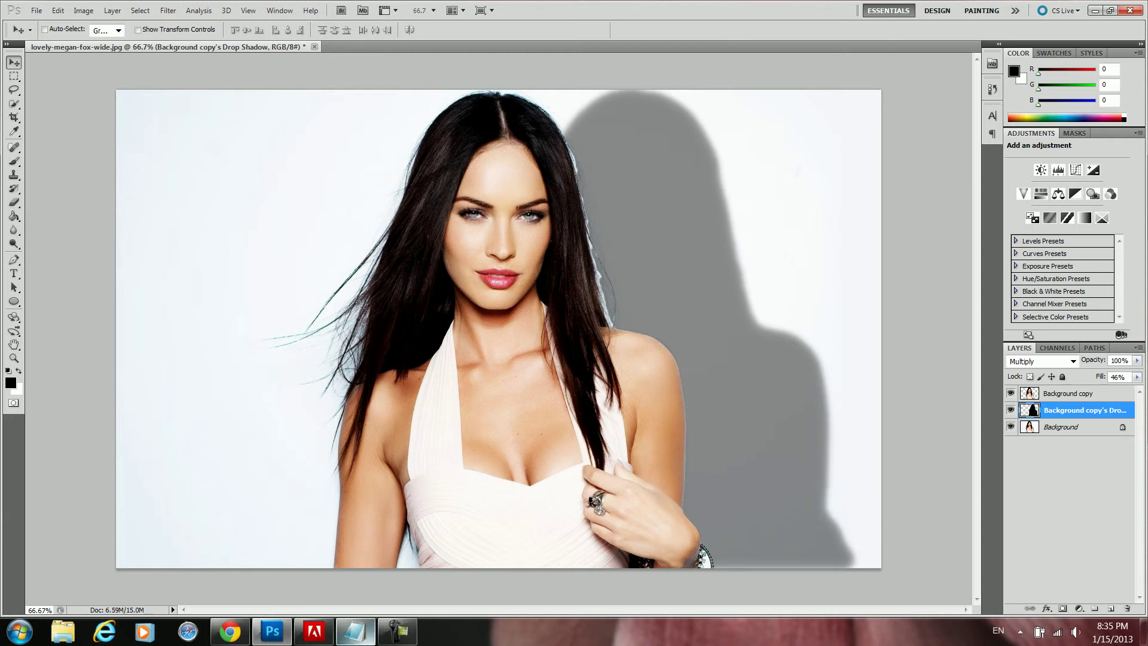
# - In Notepad, end the third instruction with "ese" and add "4. exla vawvebit ctrl+t da shemdeg vawvebit ctrl"
pyautogui.click(355, 631)
pyautogui.write('ese')
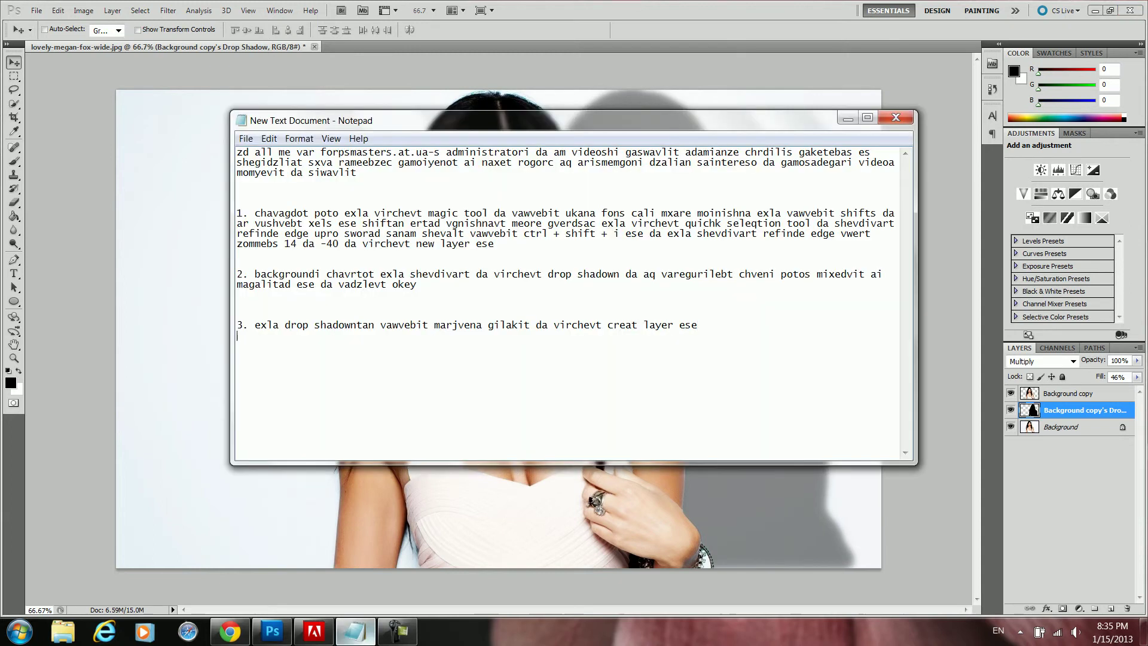
pyautogui.press('Return')
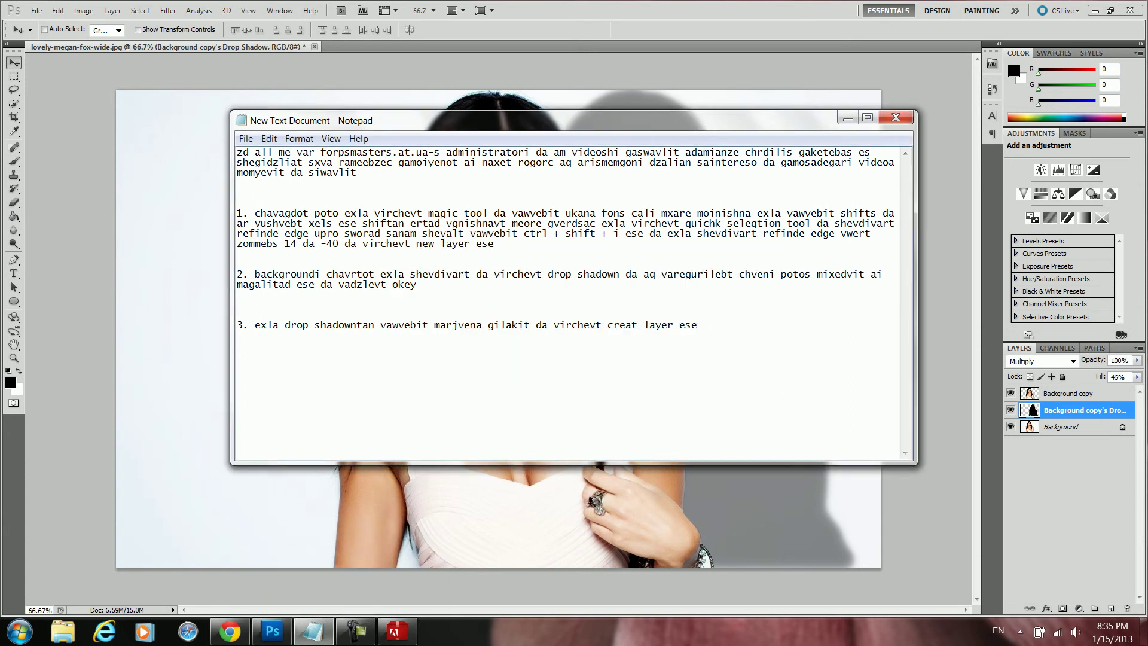
pyautogui.write('4. exla vawvebit ctrl+t da shemdeg vawvebit ctrl')
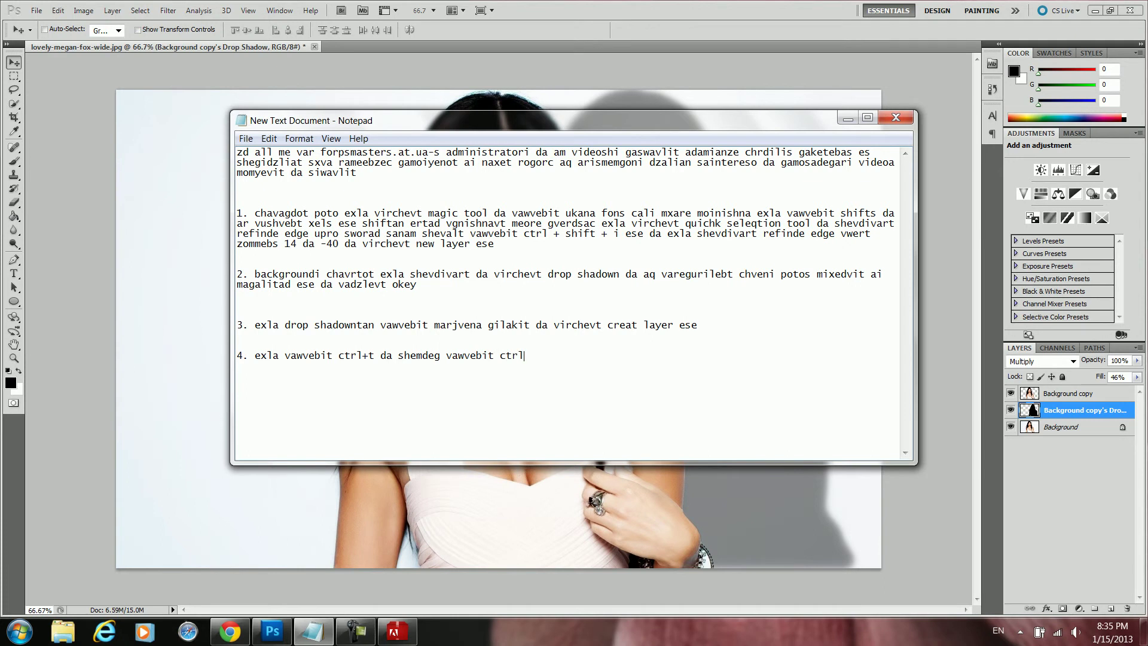
# - Switch to Photoshop and free-transform the shadow layer, skewing its upper edge to the right by about -3.69° horizontally with height about 100.36%
pyautogui.click(314, 631)
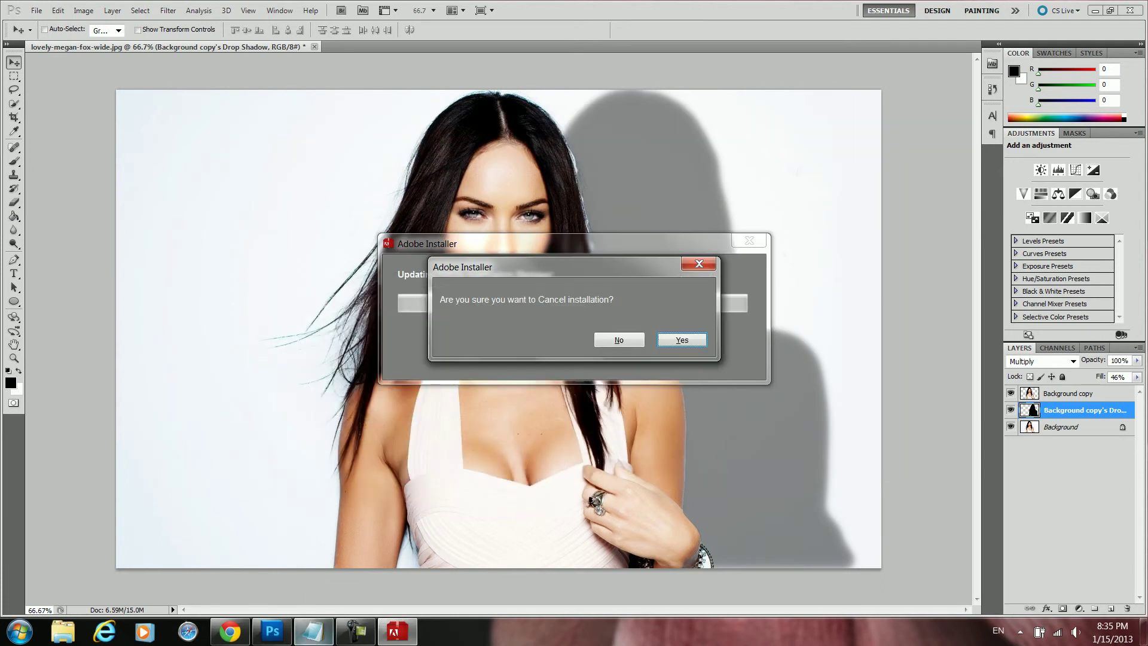
pyautogui.click(273, 632)
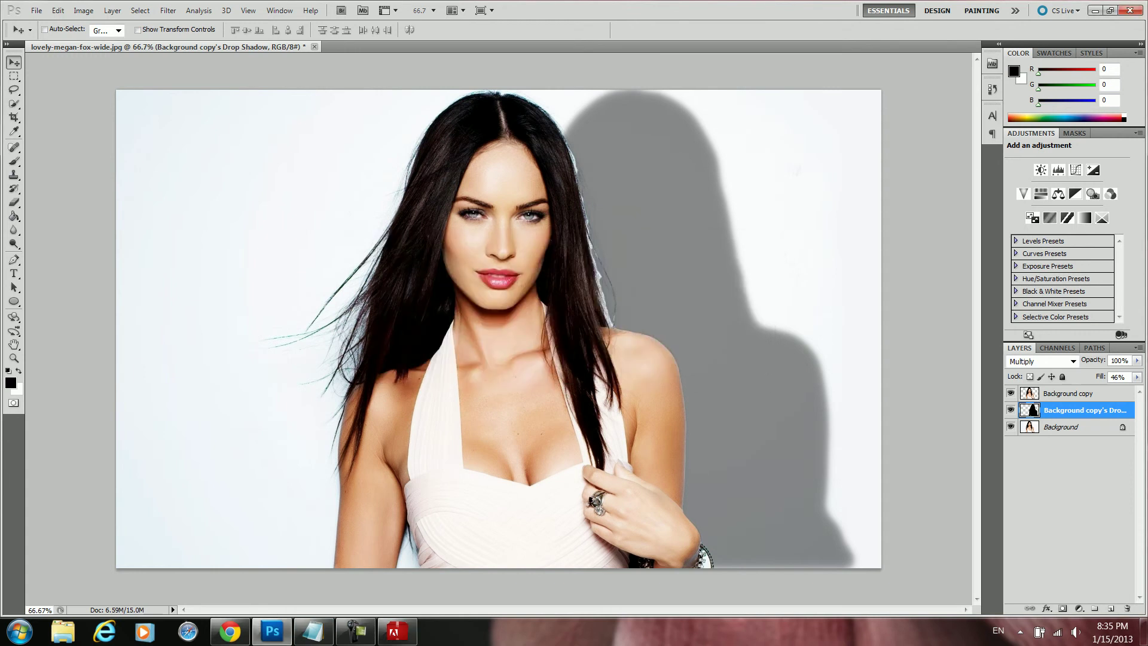
pyautogui.hotkey('ctrl', 't')
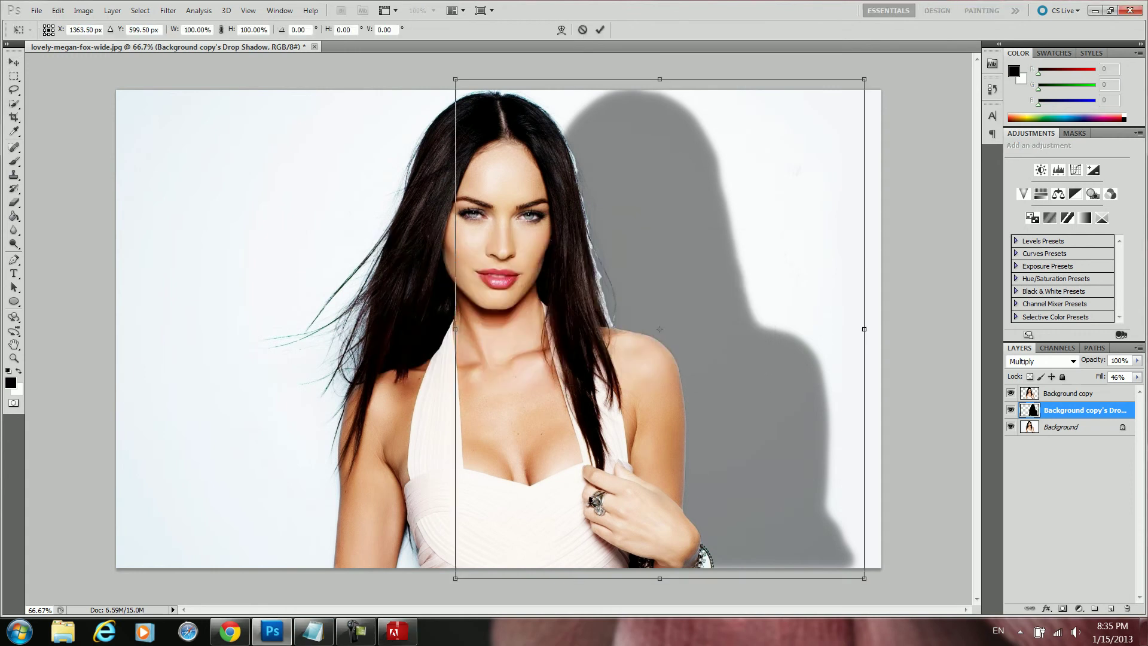
pyautogui.moveTo(660, 79); pyautogui.dragTo(692, 77)
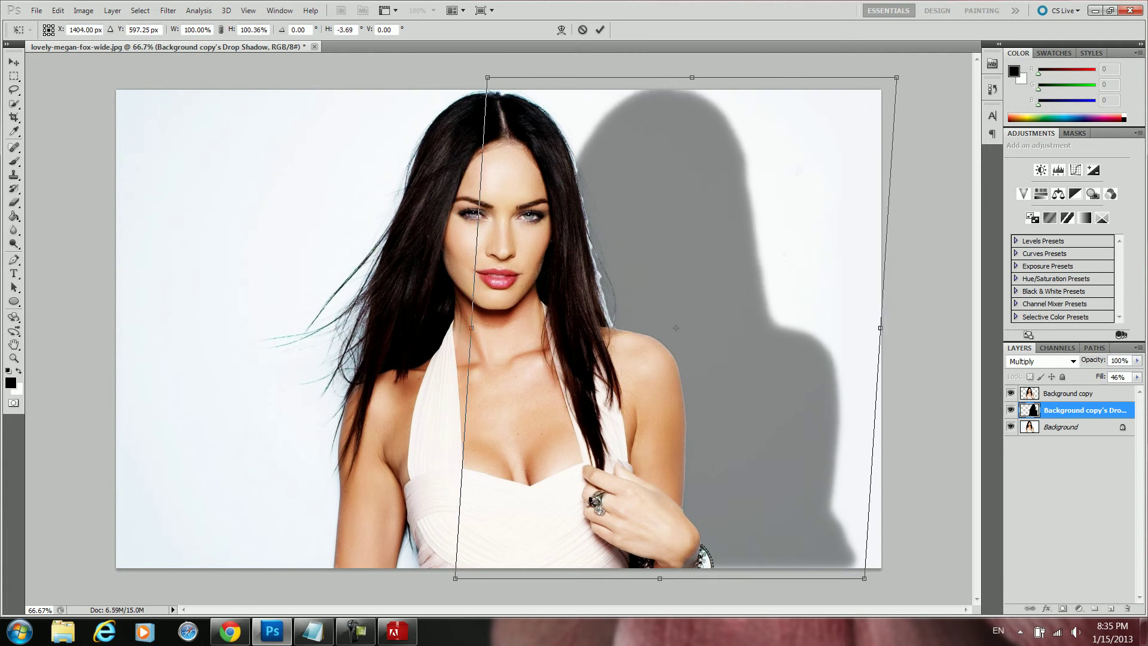
pyautogui.press('Return')
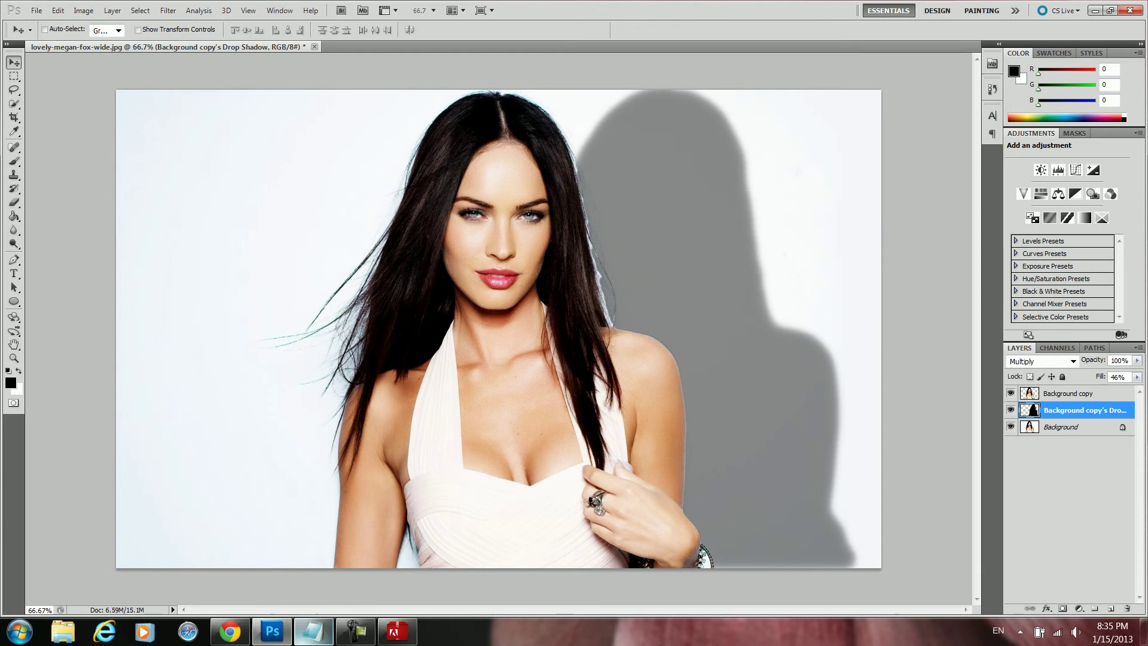
# - In Notepad, continue the fourth instruction with "da ese varegurilebt chvens zomaze sul es iyo"
pyautogui.click(314, 632)
pyautogui.write('da ese va')
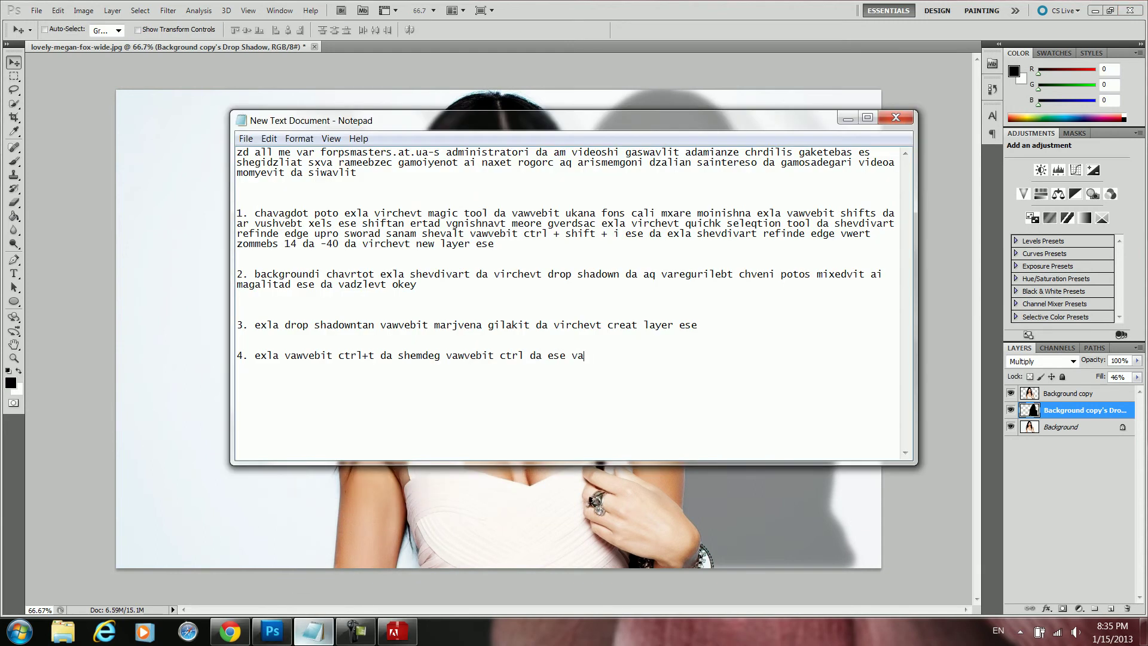
pyautogui.write('regurilebt chvens zomaze sul e')
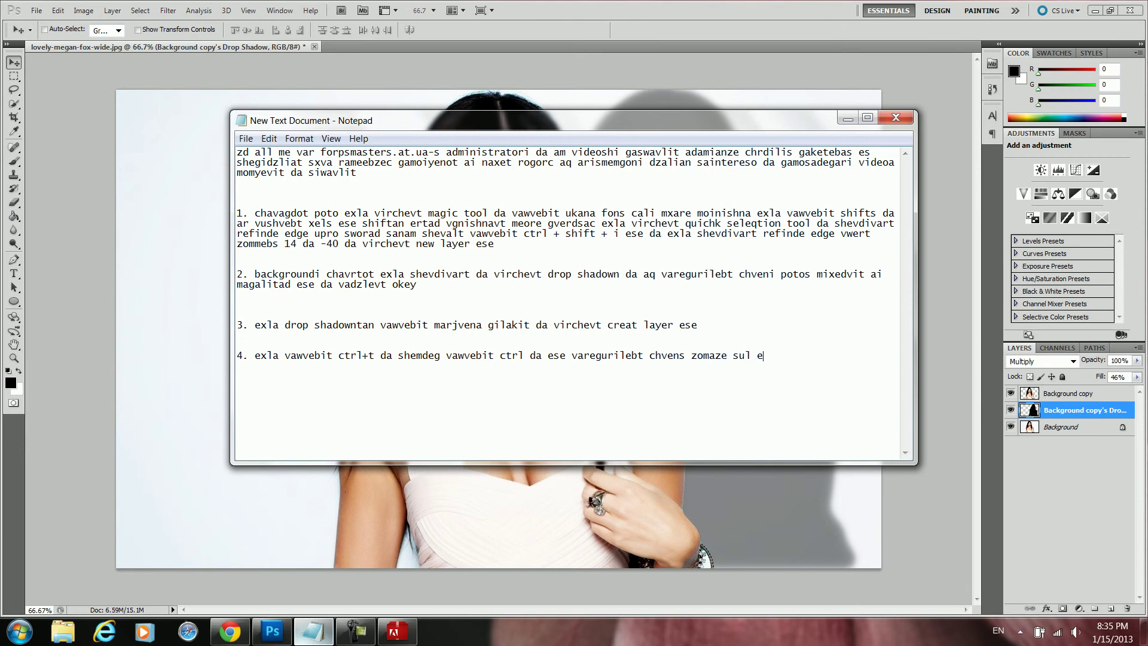
pyautogui.write('s iyo memgoni dzalian advil')
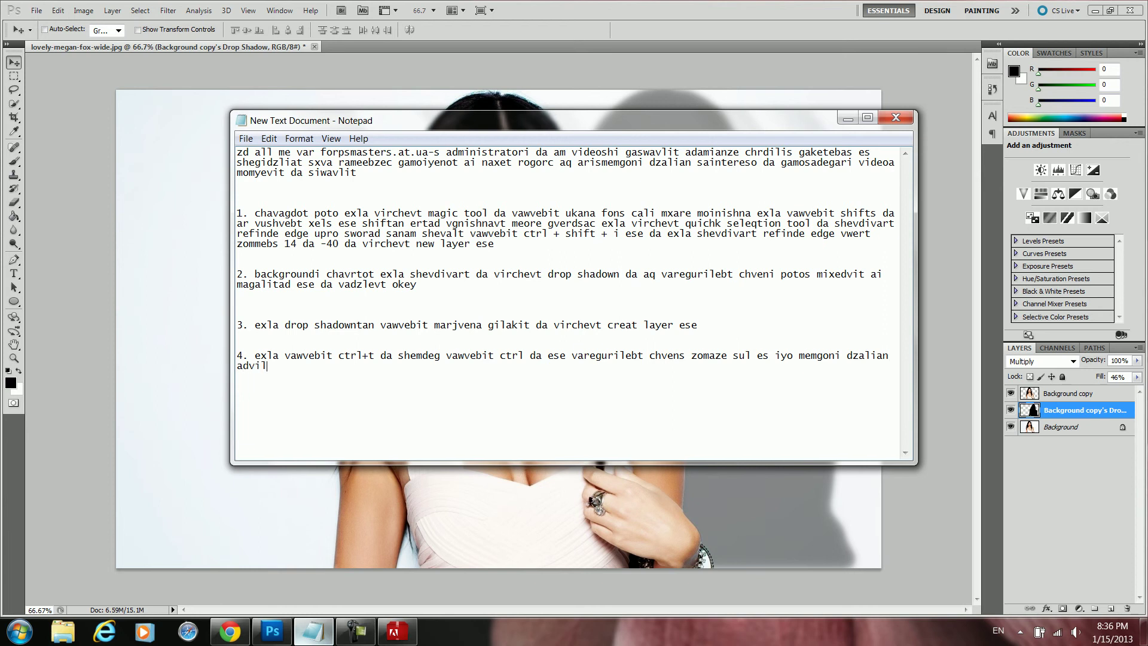
pyautogui.write('ia imedia gaiget tu rame ver gai')
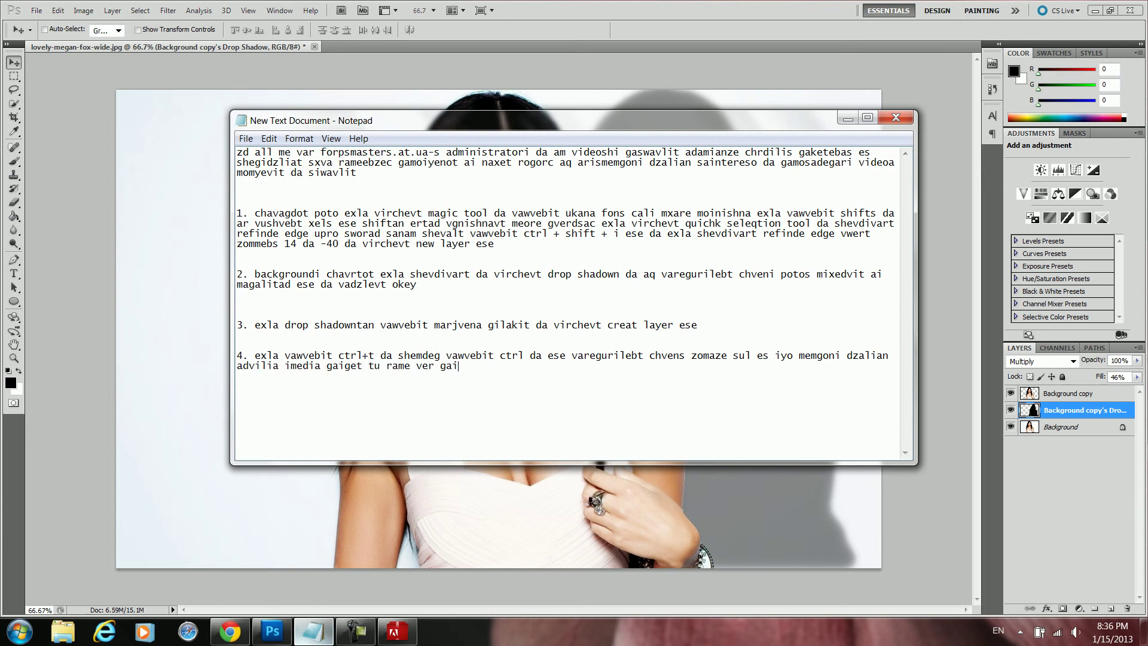
pyautogui.write('get daweret komentarebshi')
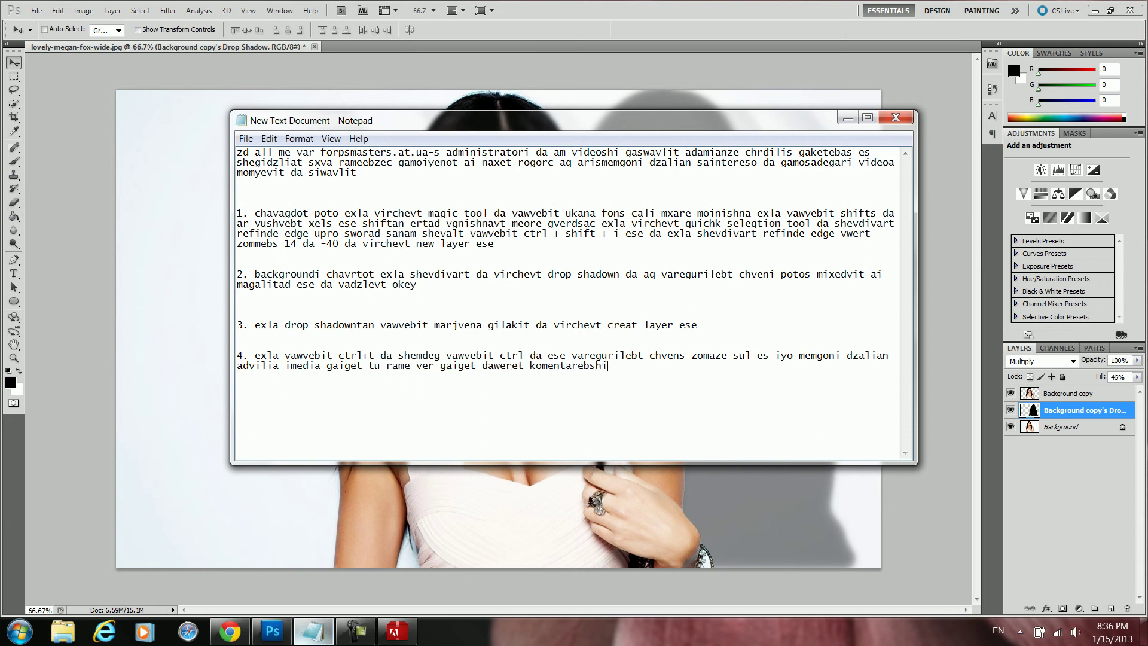
pyautogui.write(' komentaris saxit da vecdebi uket')
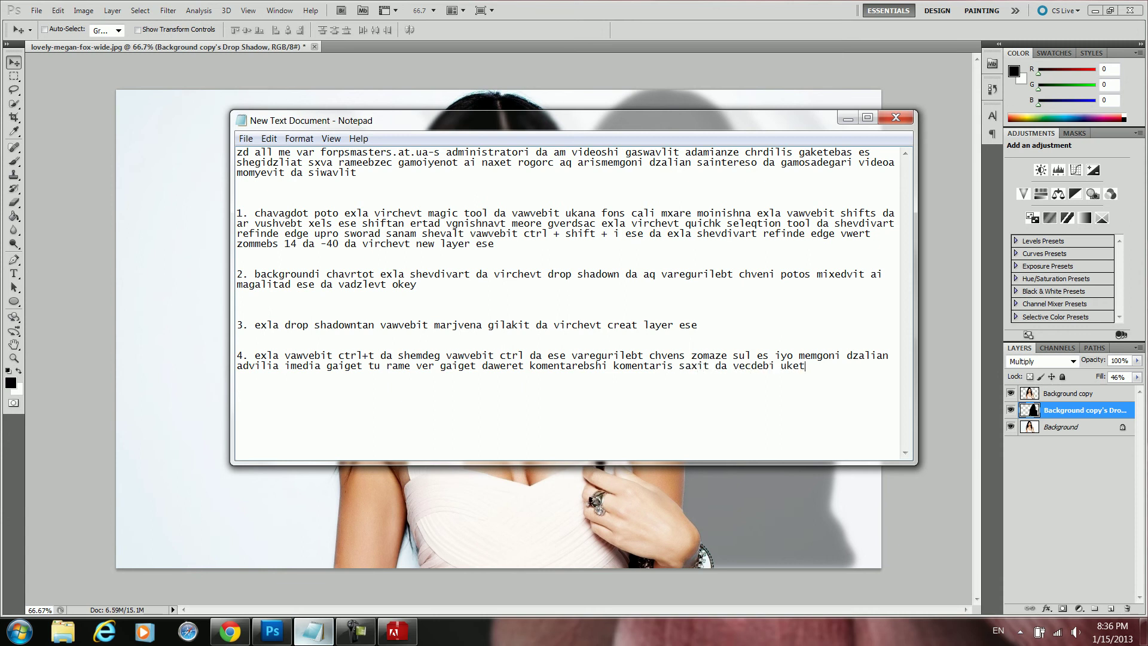
pyautogui.write(' agixsnat   ')
pyautogui.write('madloba rom sa')
pyautogui.write('rgeblob')
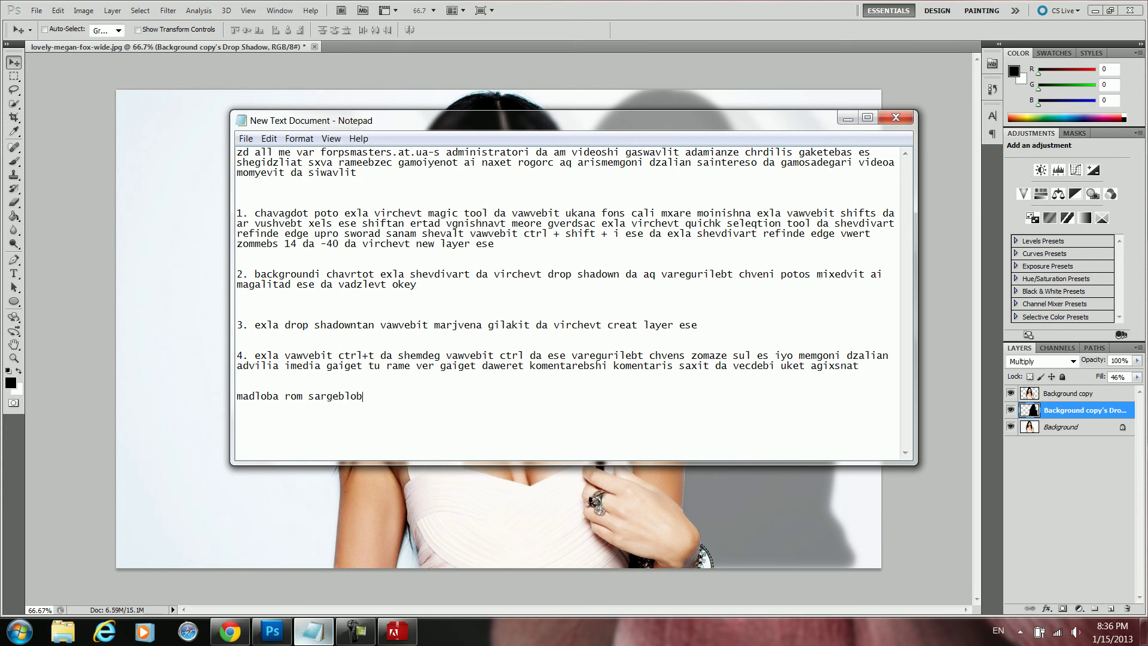
pyautogui.write('t chveni saitit forpsmasters.a')
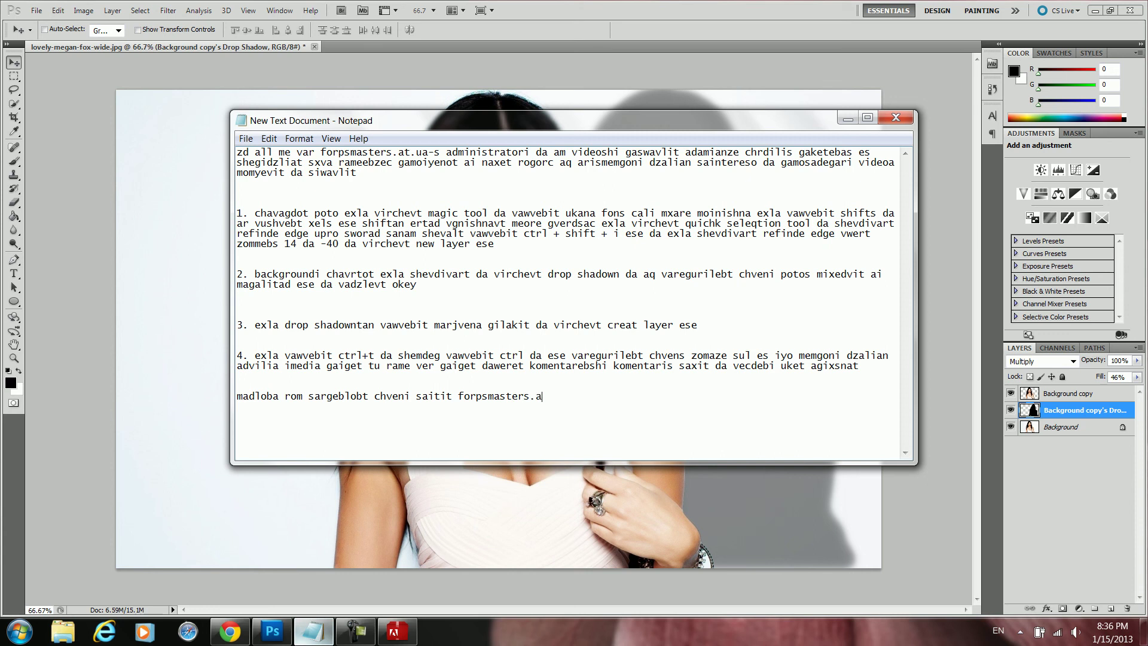
pyautogui.write('t.ua')
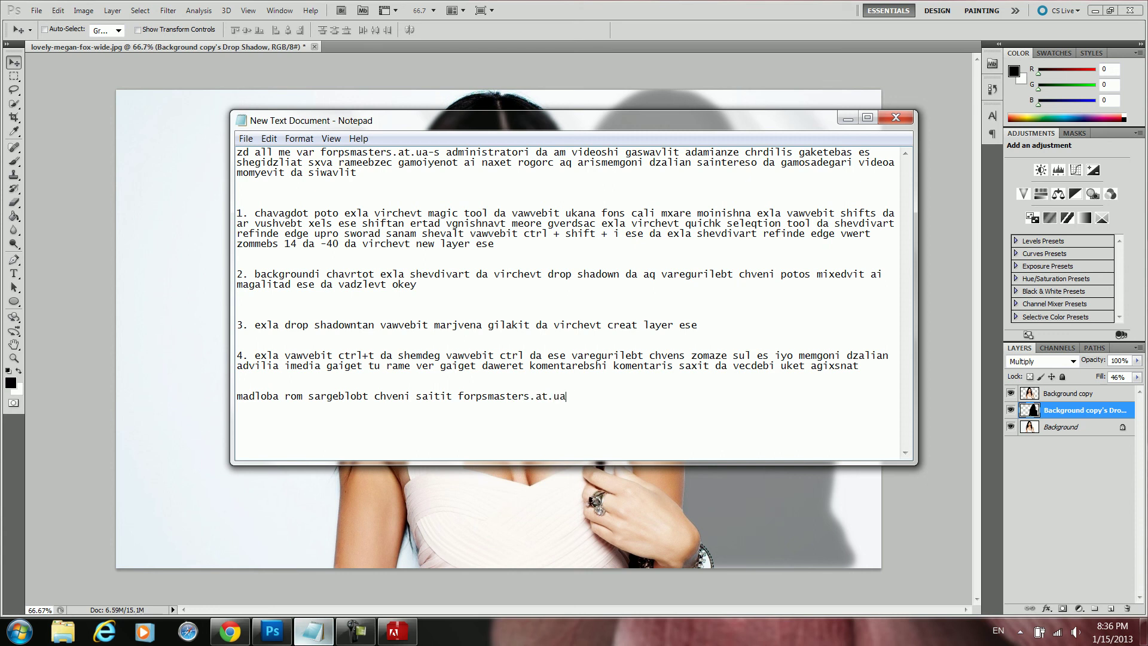